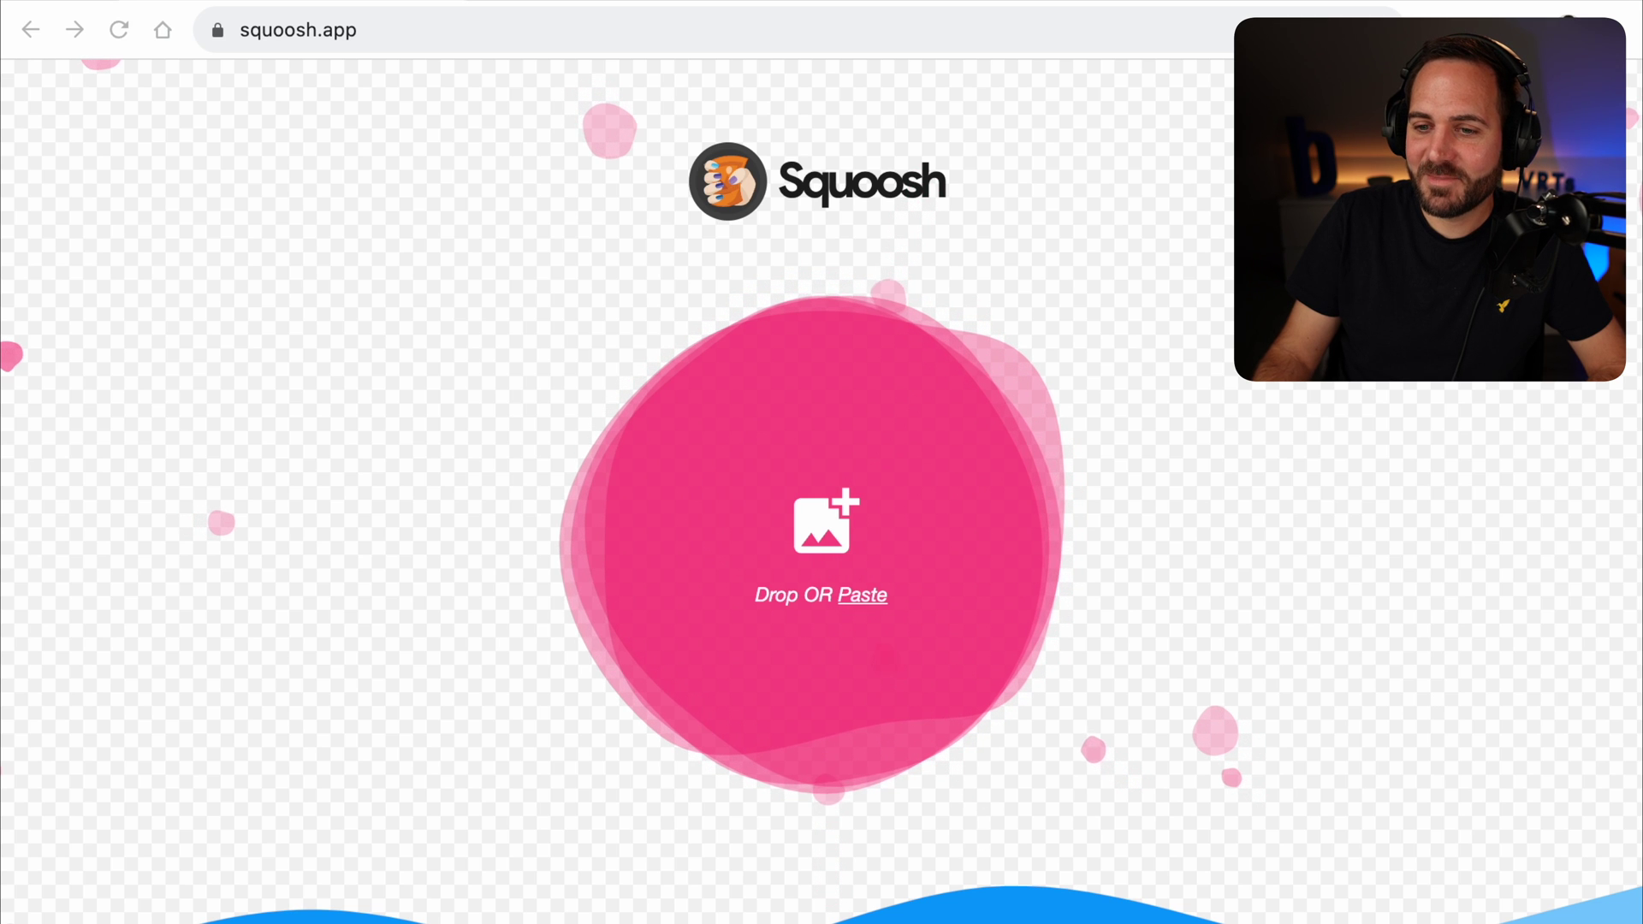
- Load BlogPost_Header_DesignKit.jpg into the image compressor and compress it with MozJPEG at quality 75
drag(0, 506, 664, 441)
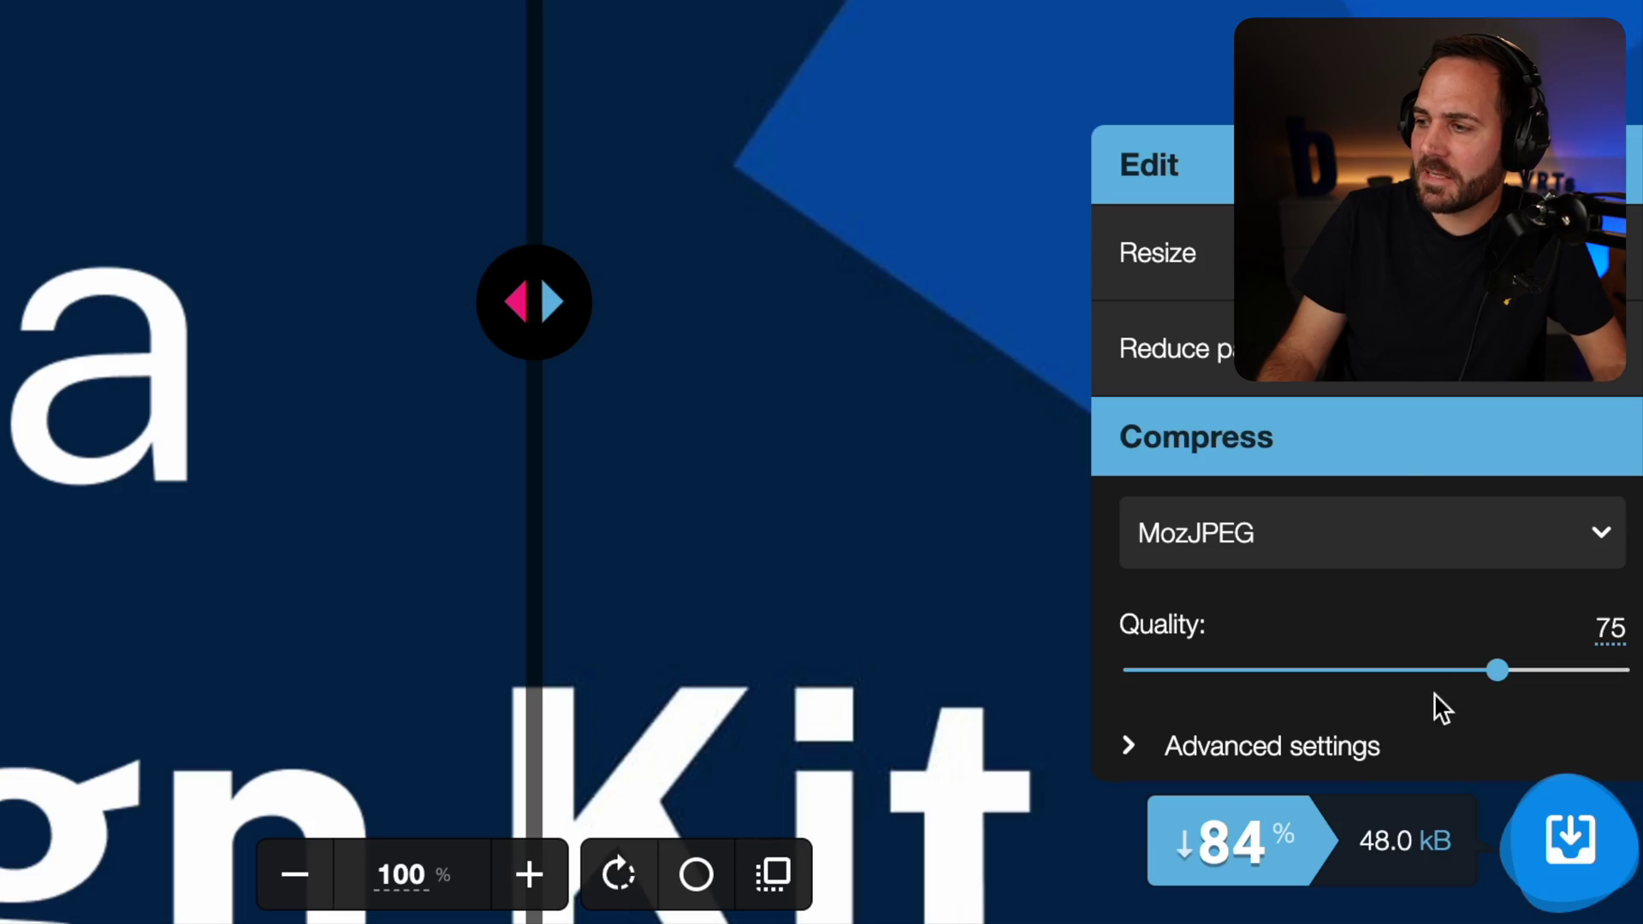
drag(1496, 670, 1551, 668)
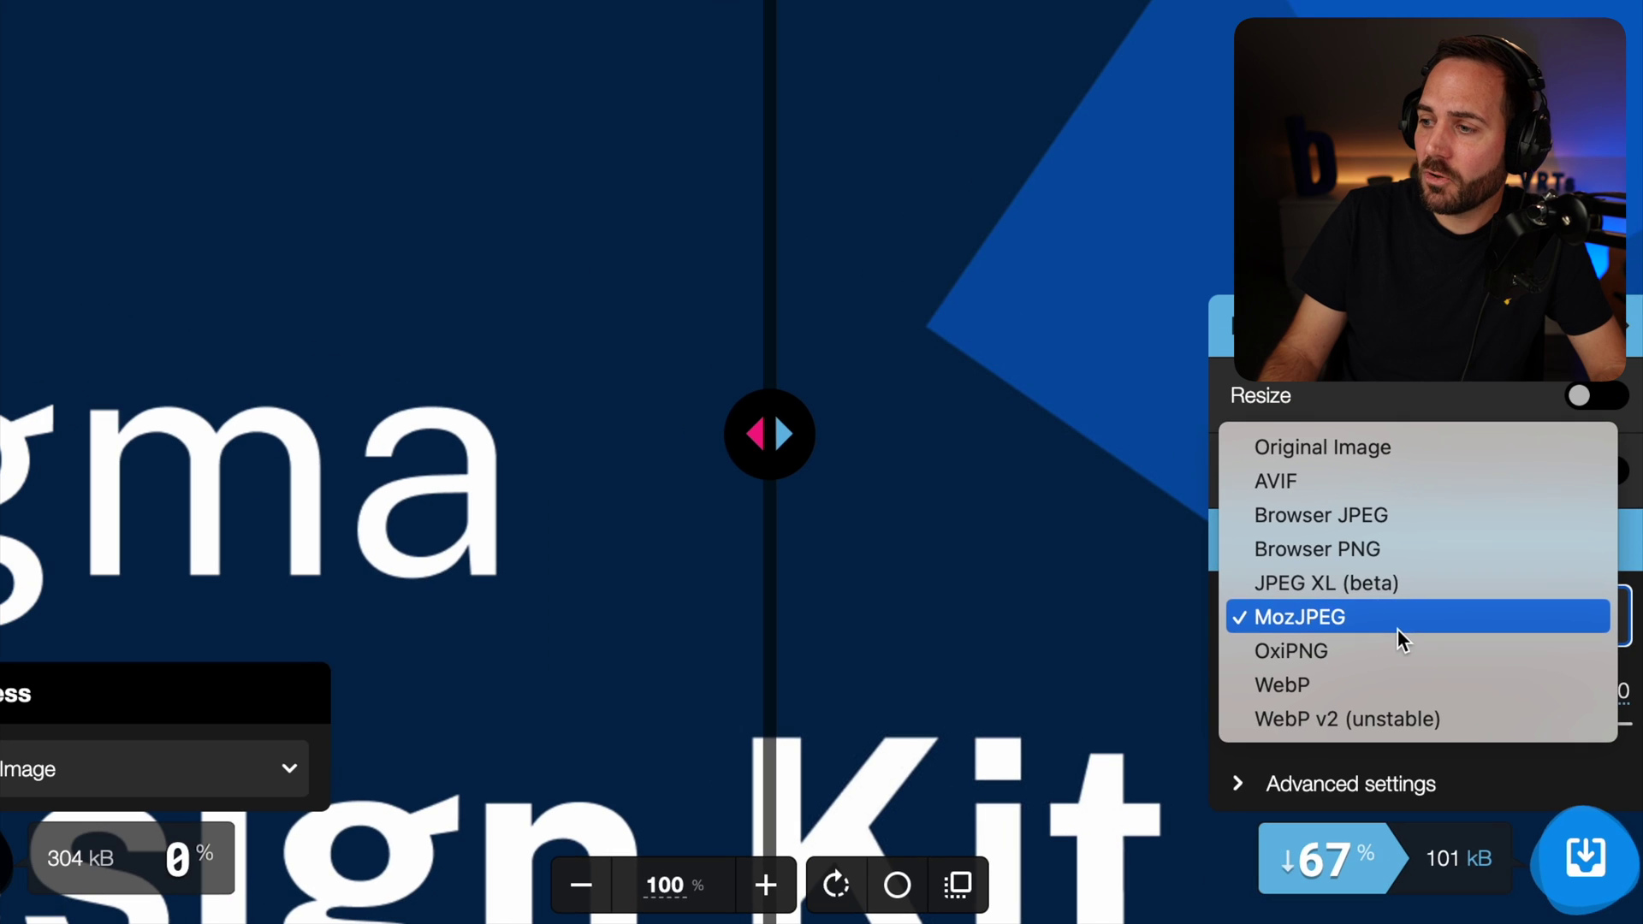
click(1388, 514)
click(1437, 673)
click(1455, 781)
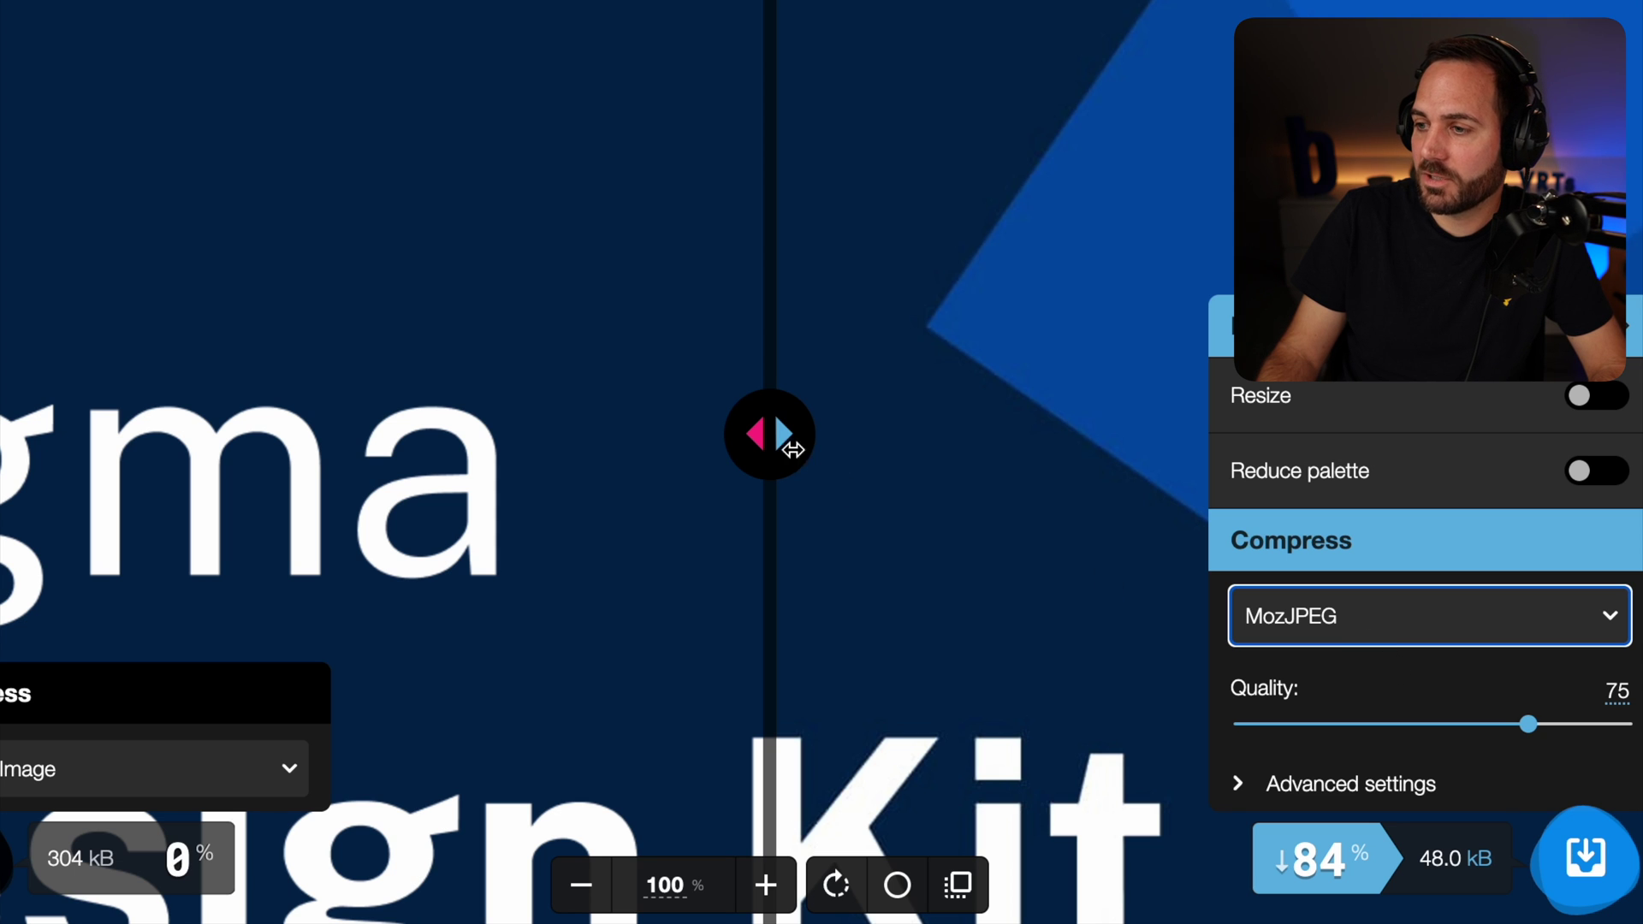
- Compare the original and MozJPEG versions of the header image around the title text with the split divider
drag(792, 449, 613, 462)
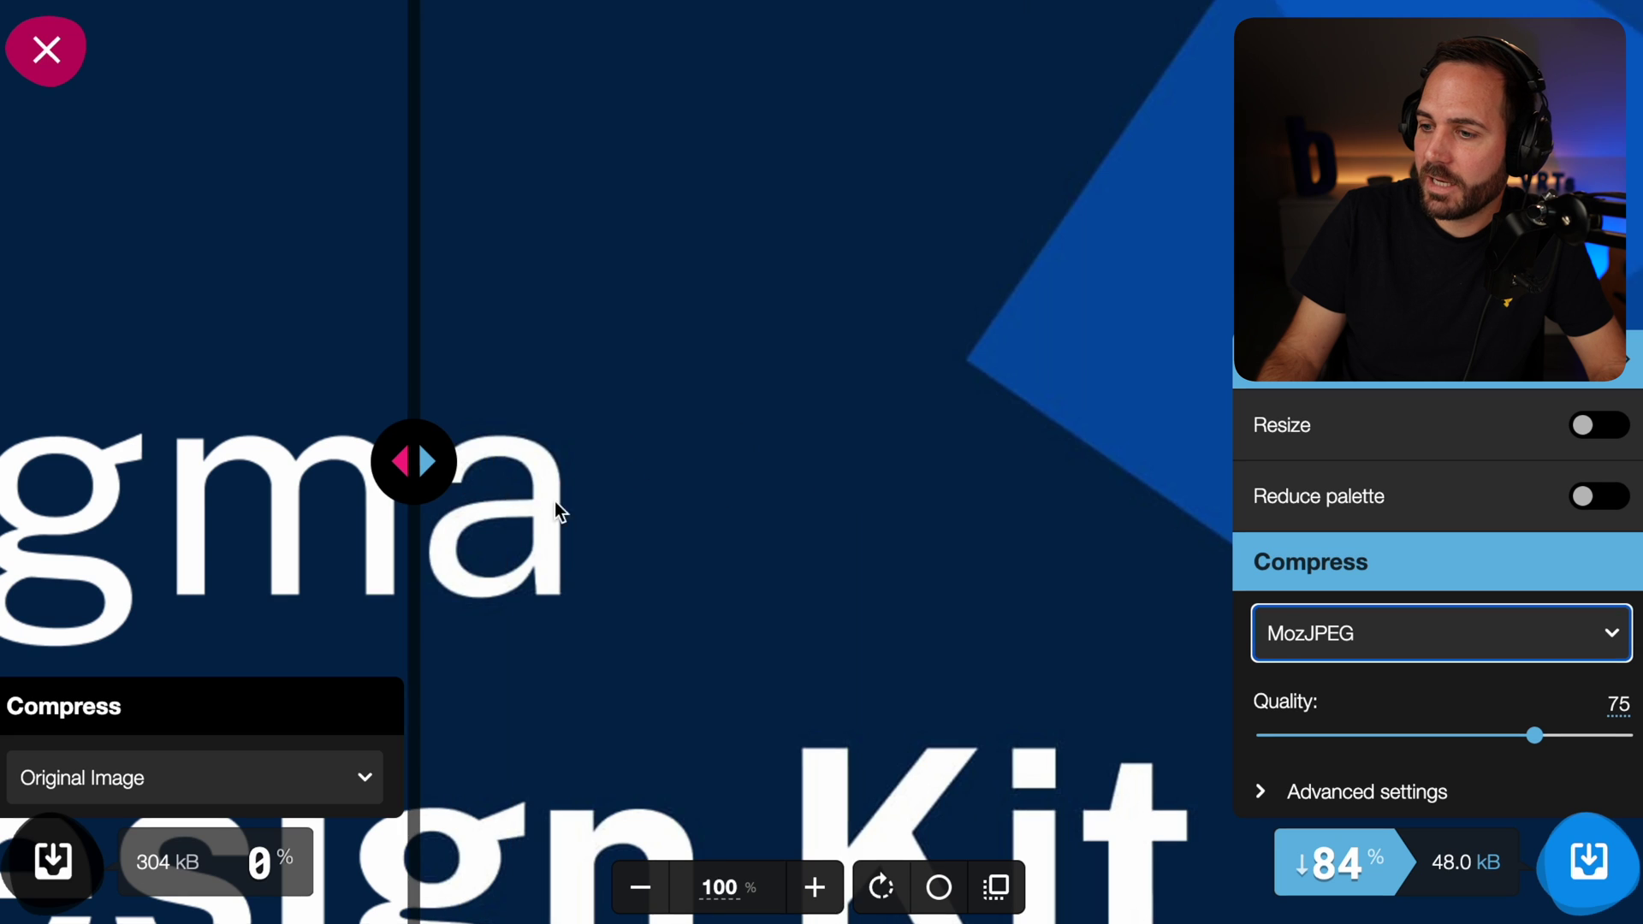
scroll(607, 526, down, 5)
scroll(606, 525, up, 2)
scroll(635, 647, up, 2)
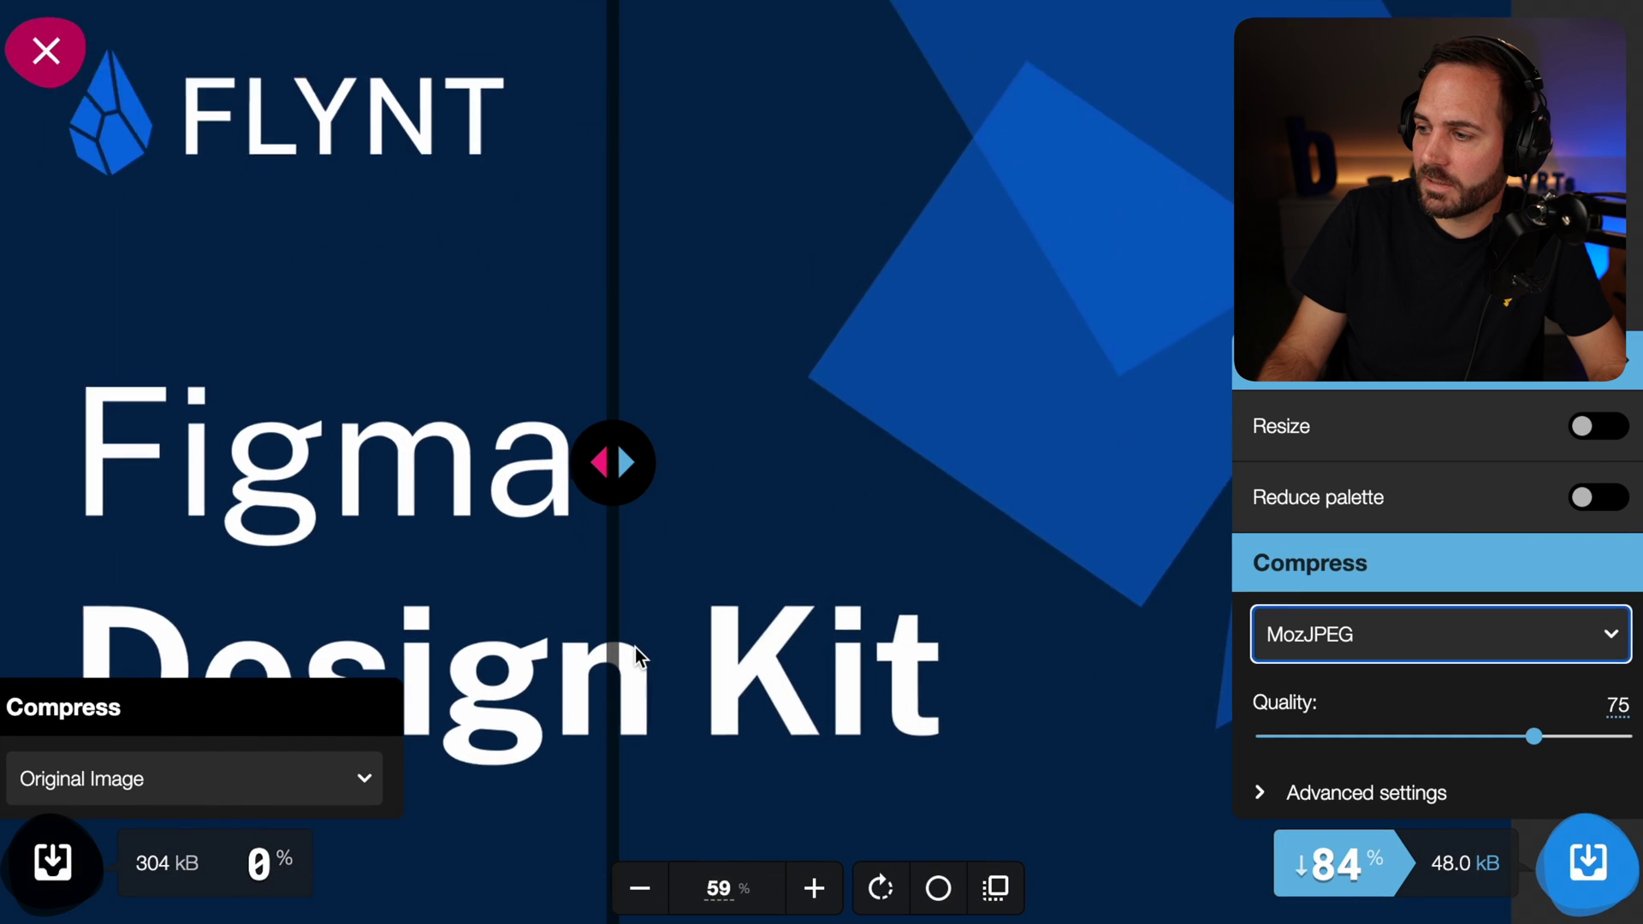
scroll(635, 647, up, 1)
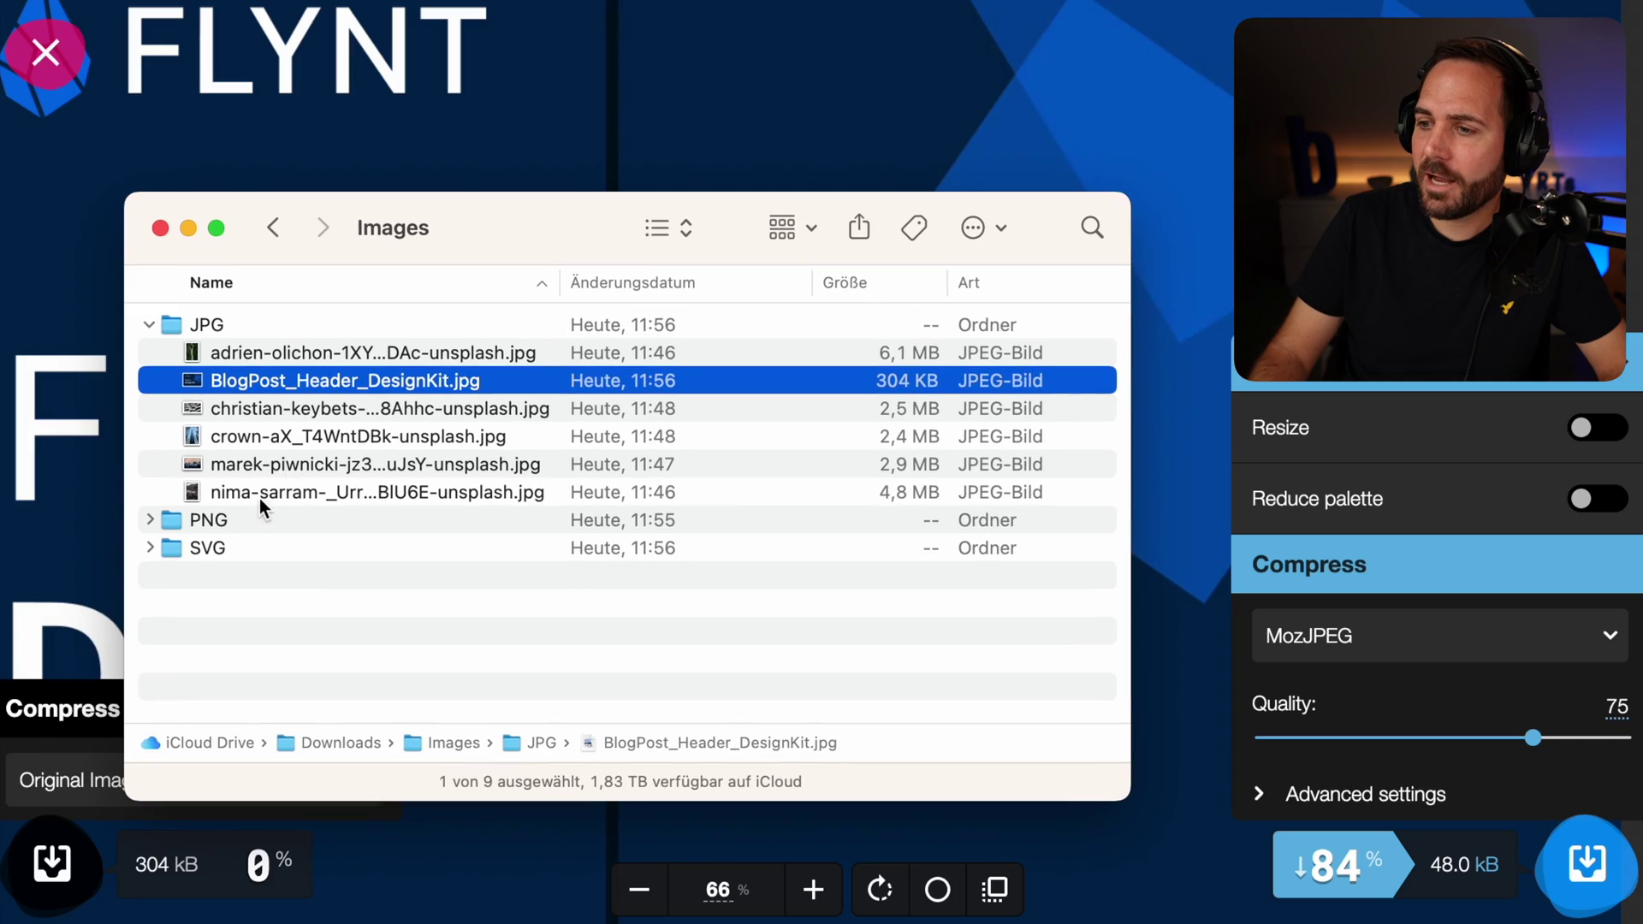
- Load BlogPost_Header_DesignKit.png from the PNG folder into the image compressor in place of the JPG
click(223, 516)
key(Right)
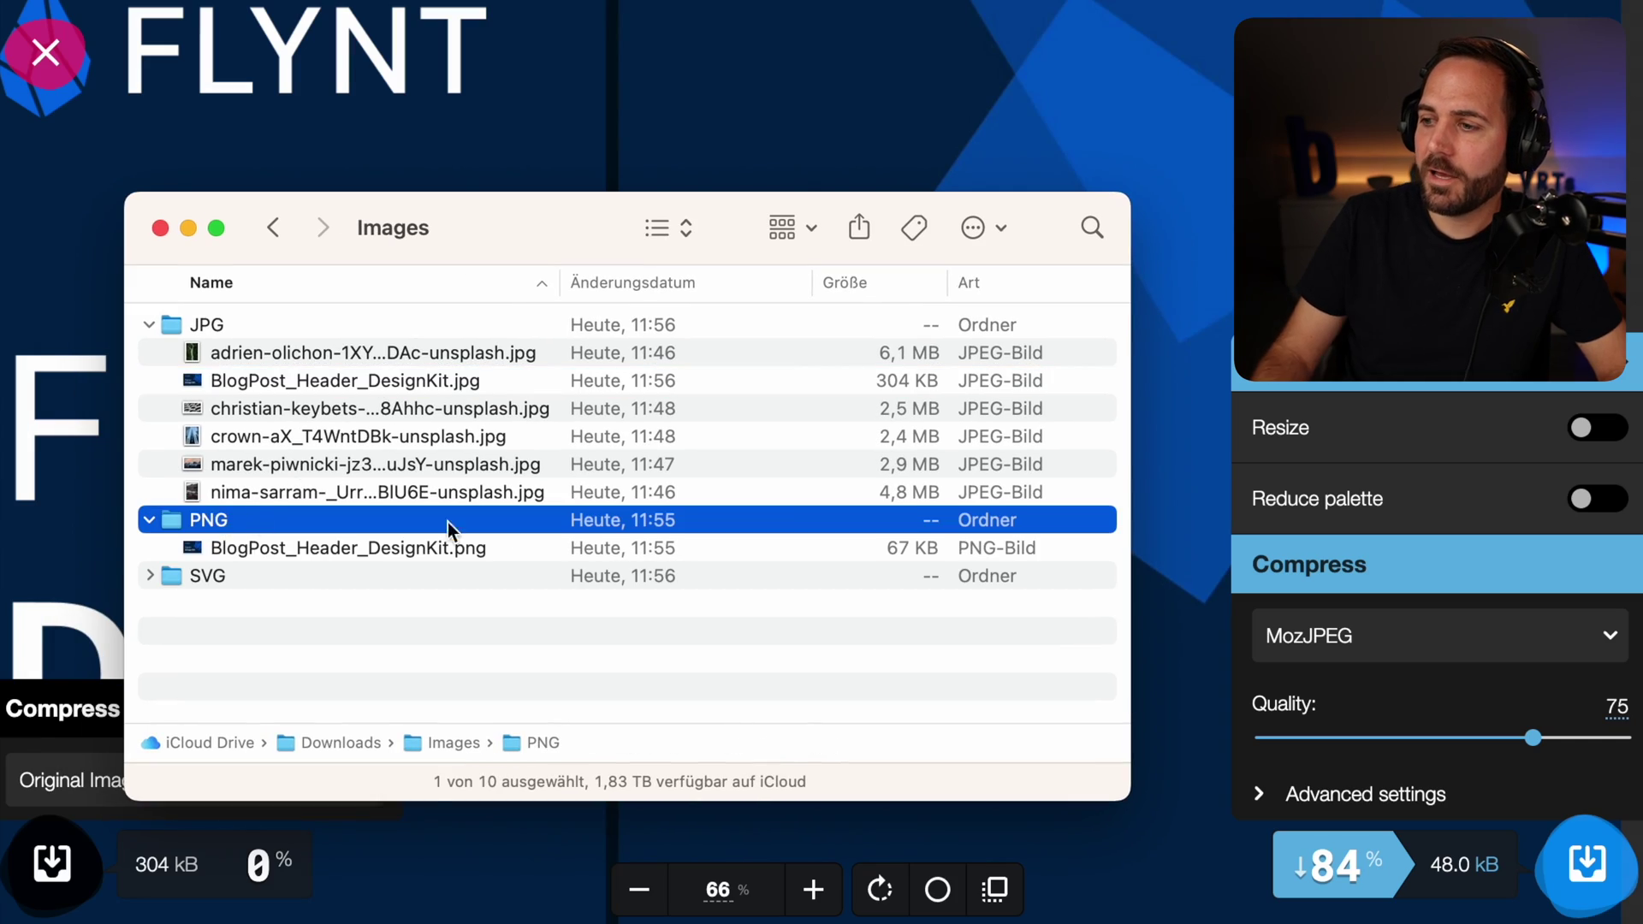
click(505, 554)
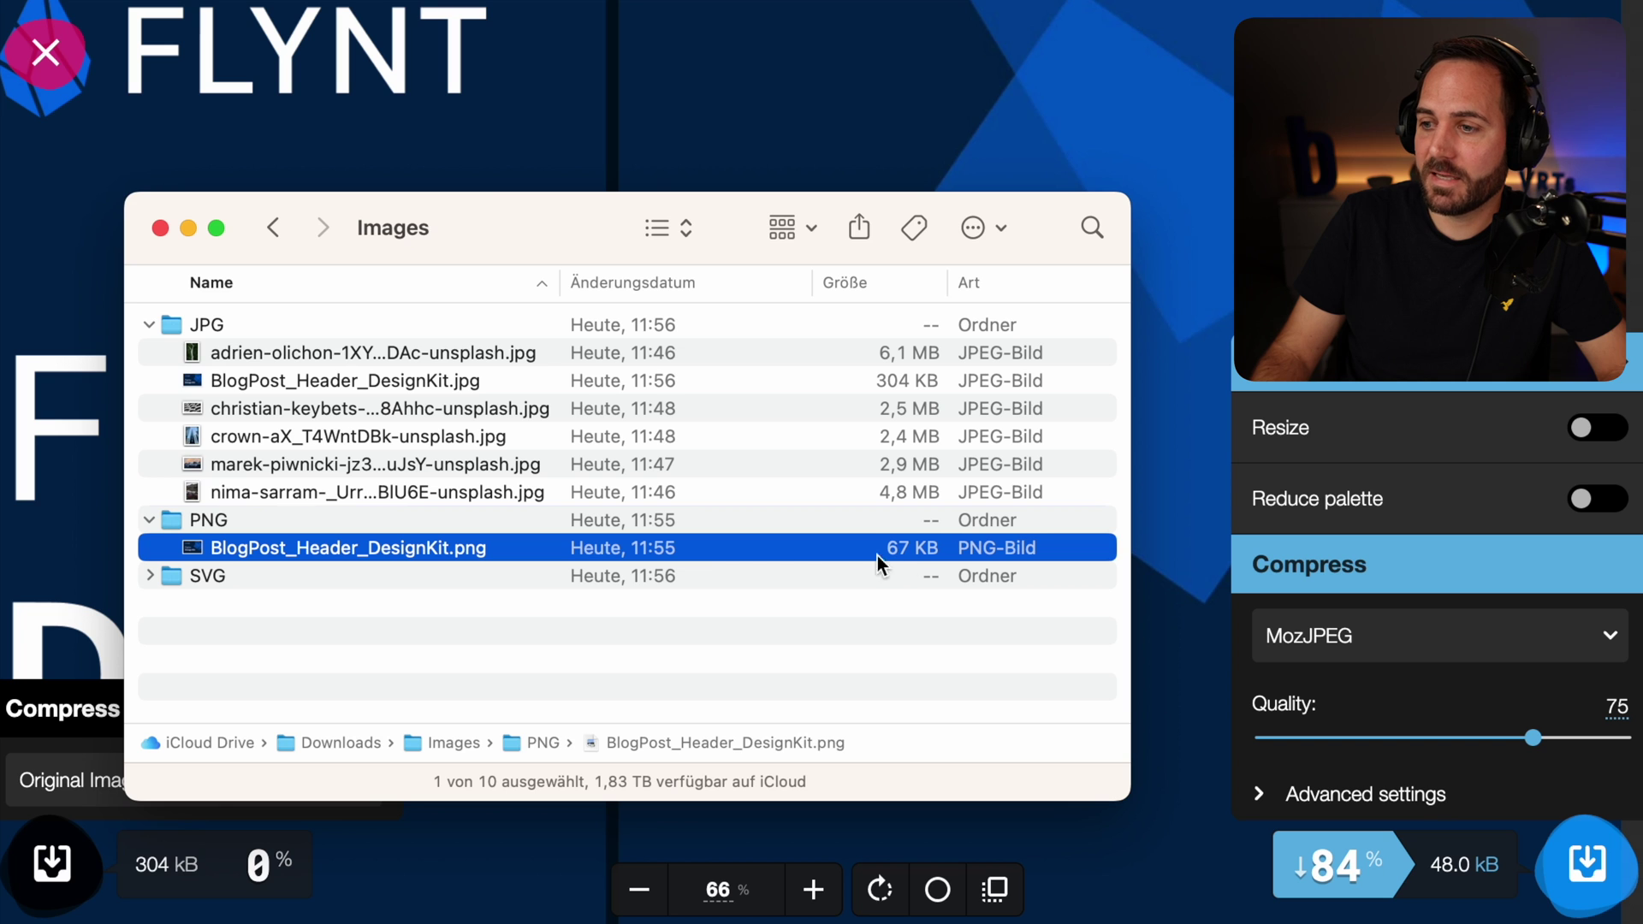
drag(500, 551, 1330, 202)
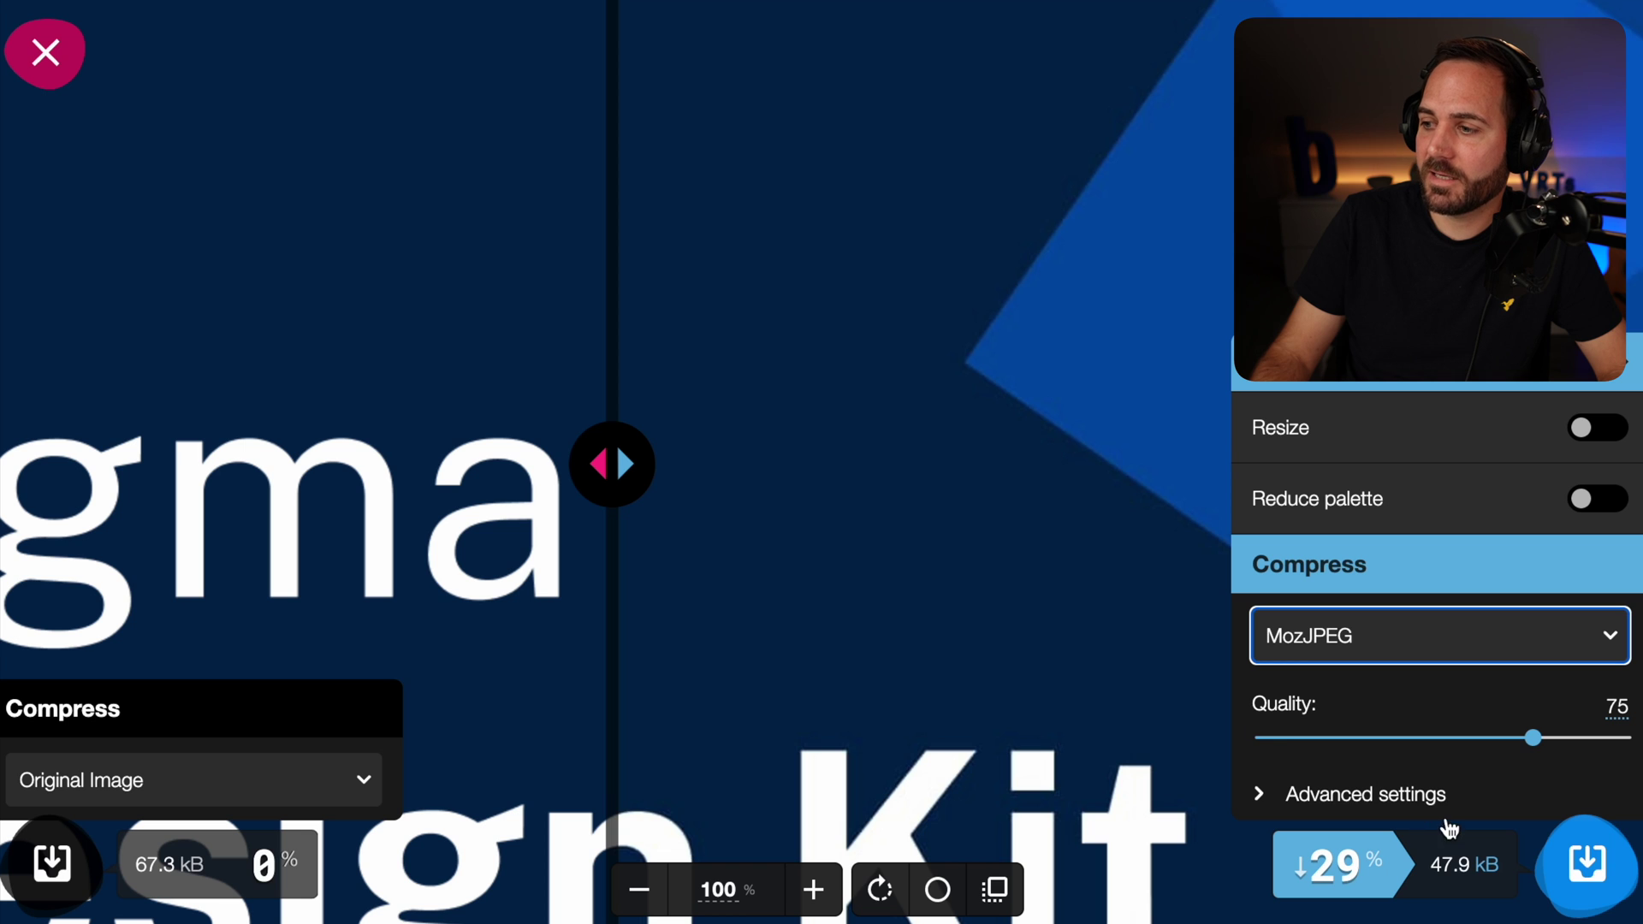
mouse_move(624, 483)
mouse_down()
mouse_move(459, 483)
mouse_move(938, 511)
mouse_move(441, 501)
mouse_move(992, 502)
mouse_move(648, 490)
mouse_up()
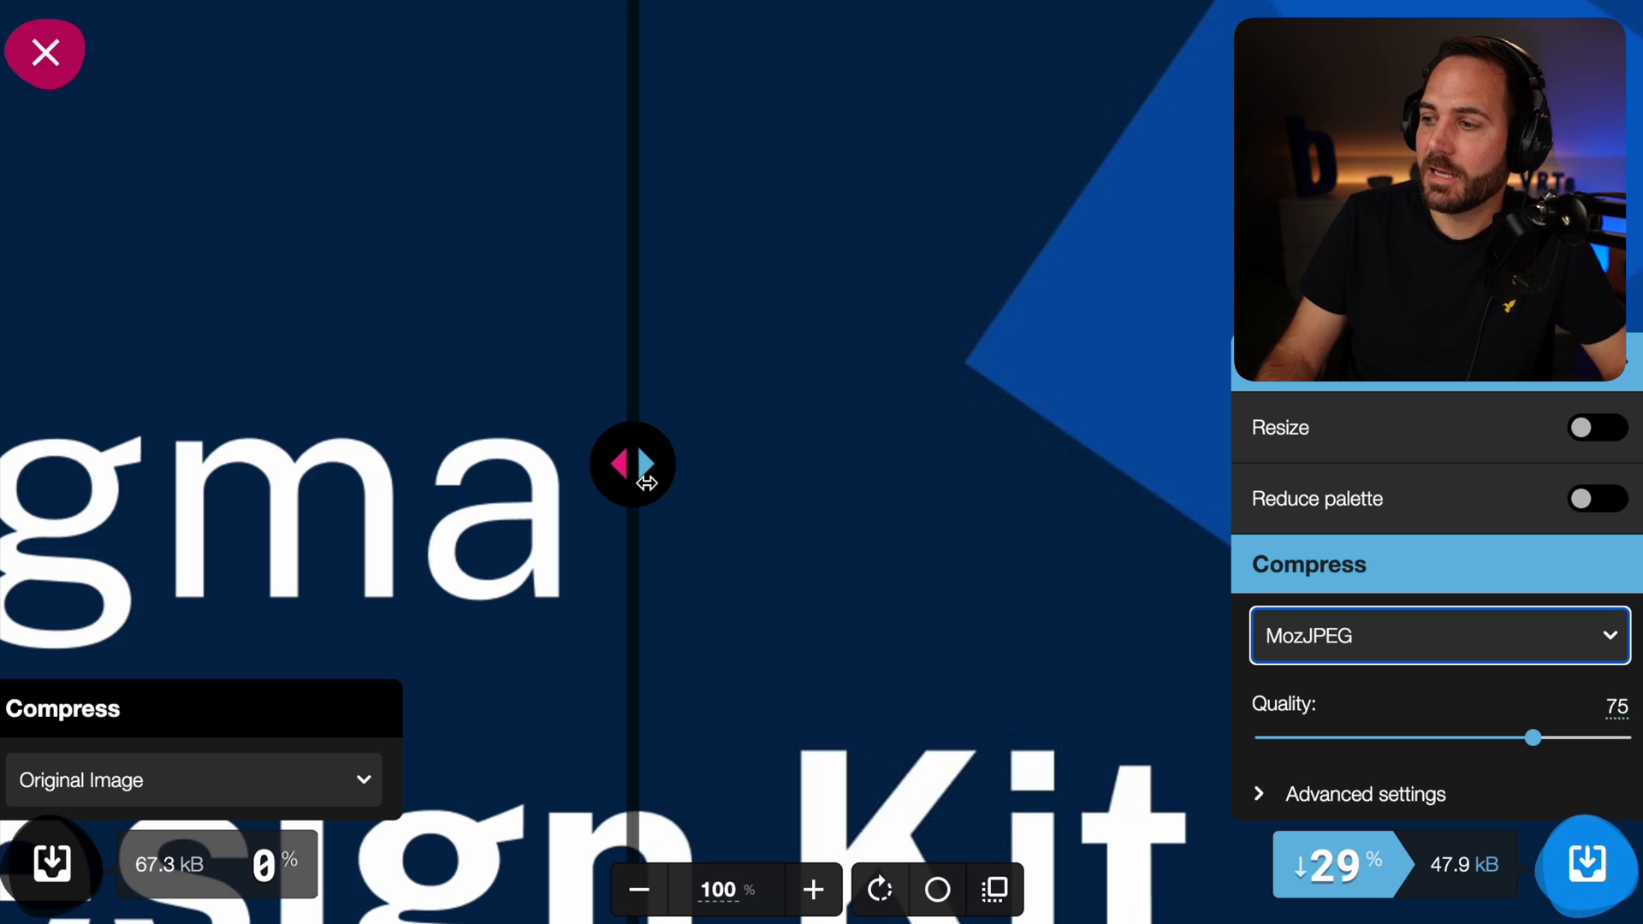
- Compress the PNG header image with OxiPNG at effort 3
click(1369, 635)
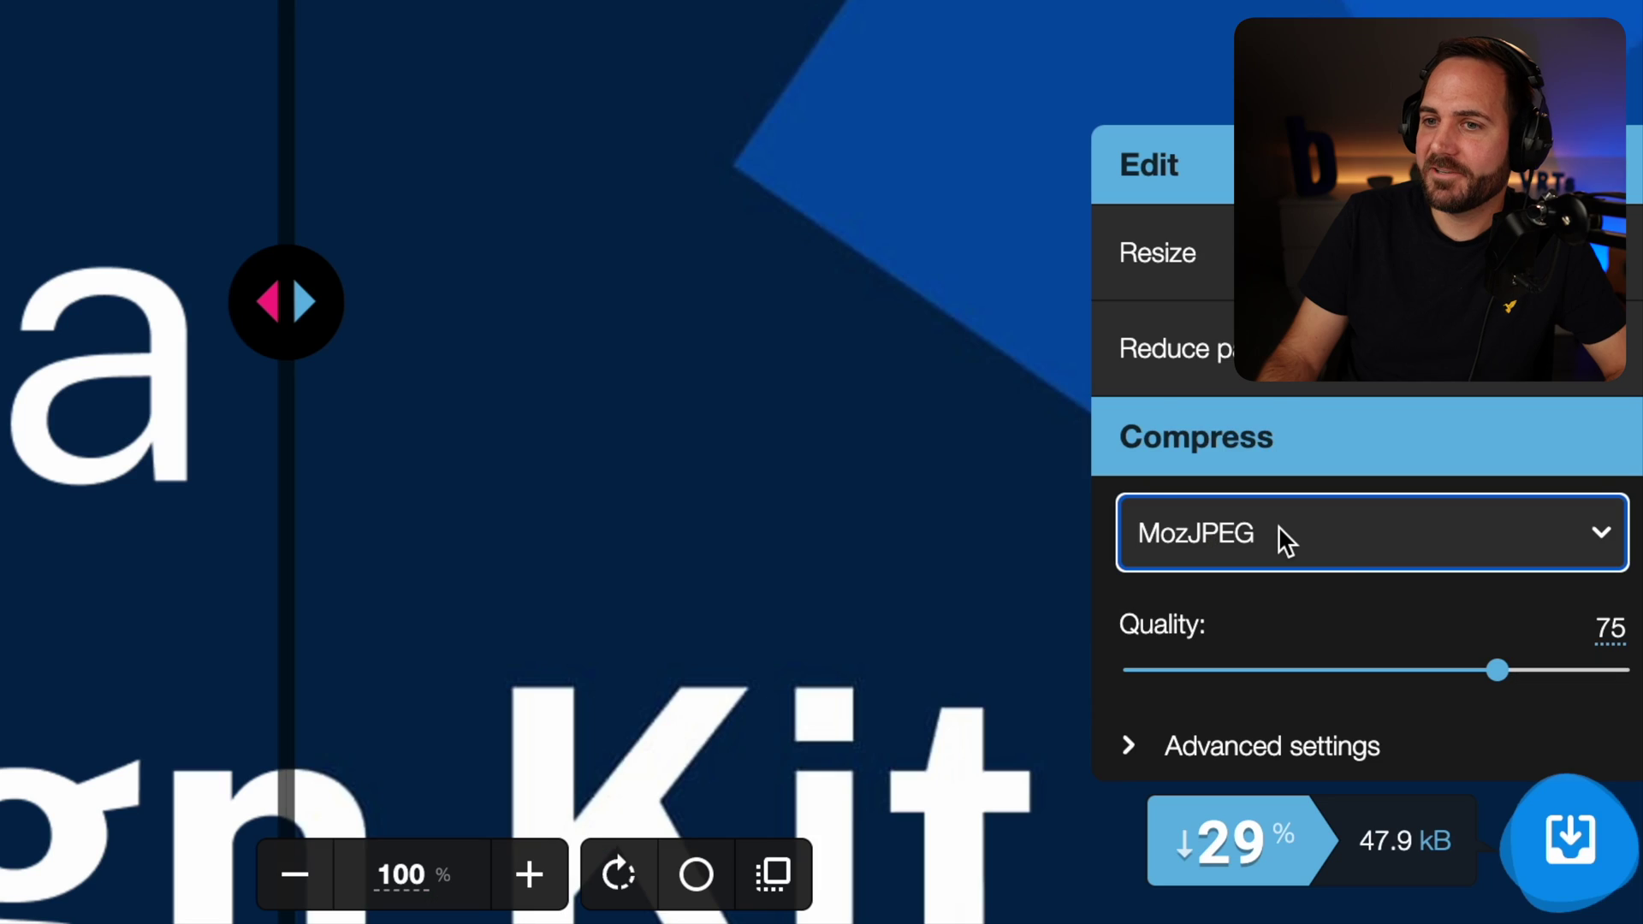
click(1277, 525)
click(1264, 560)
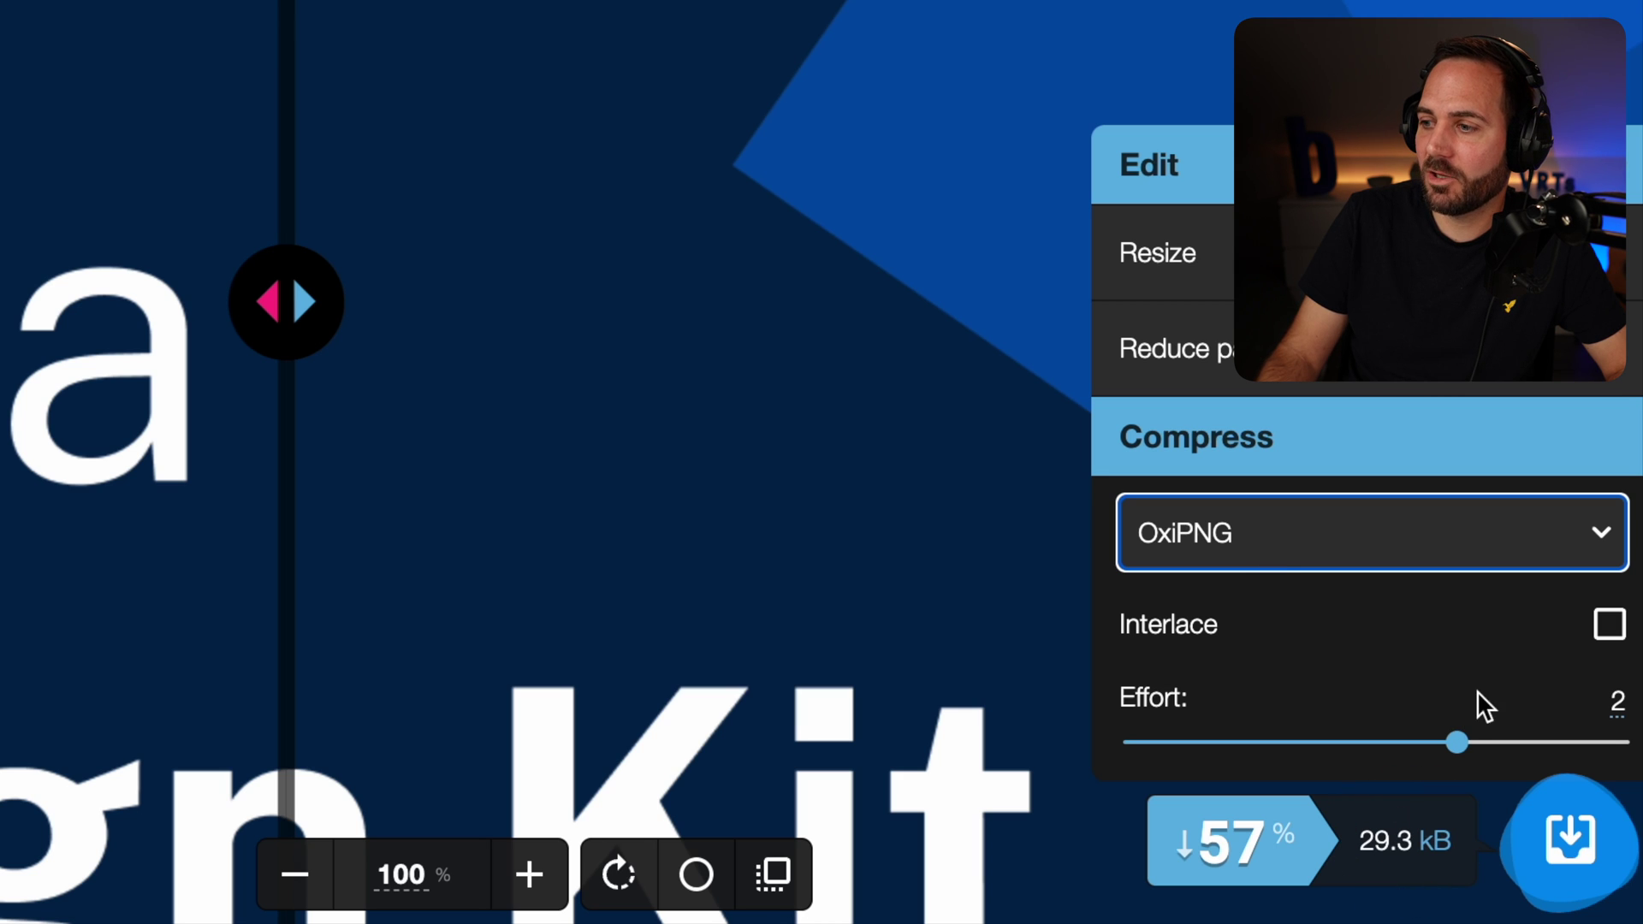
click(1458, 742)
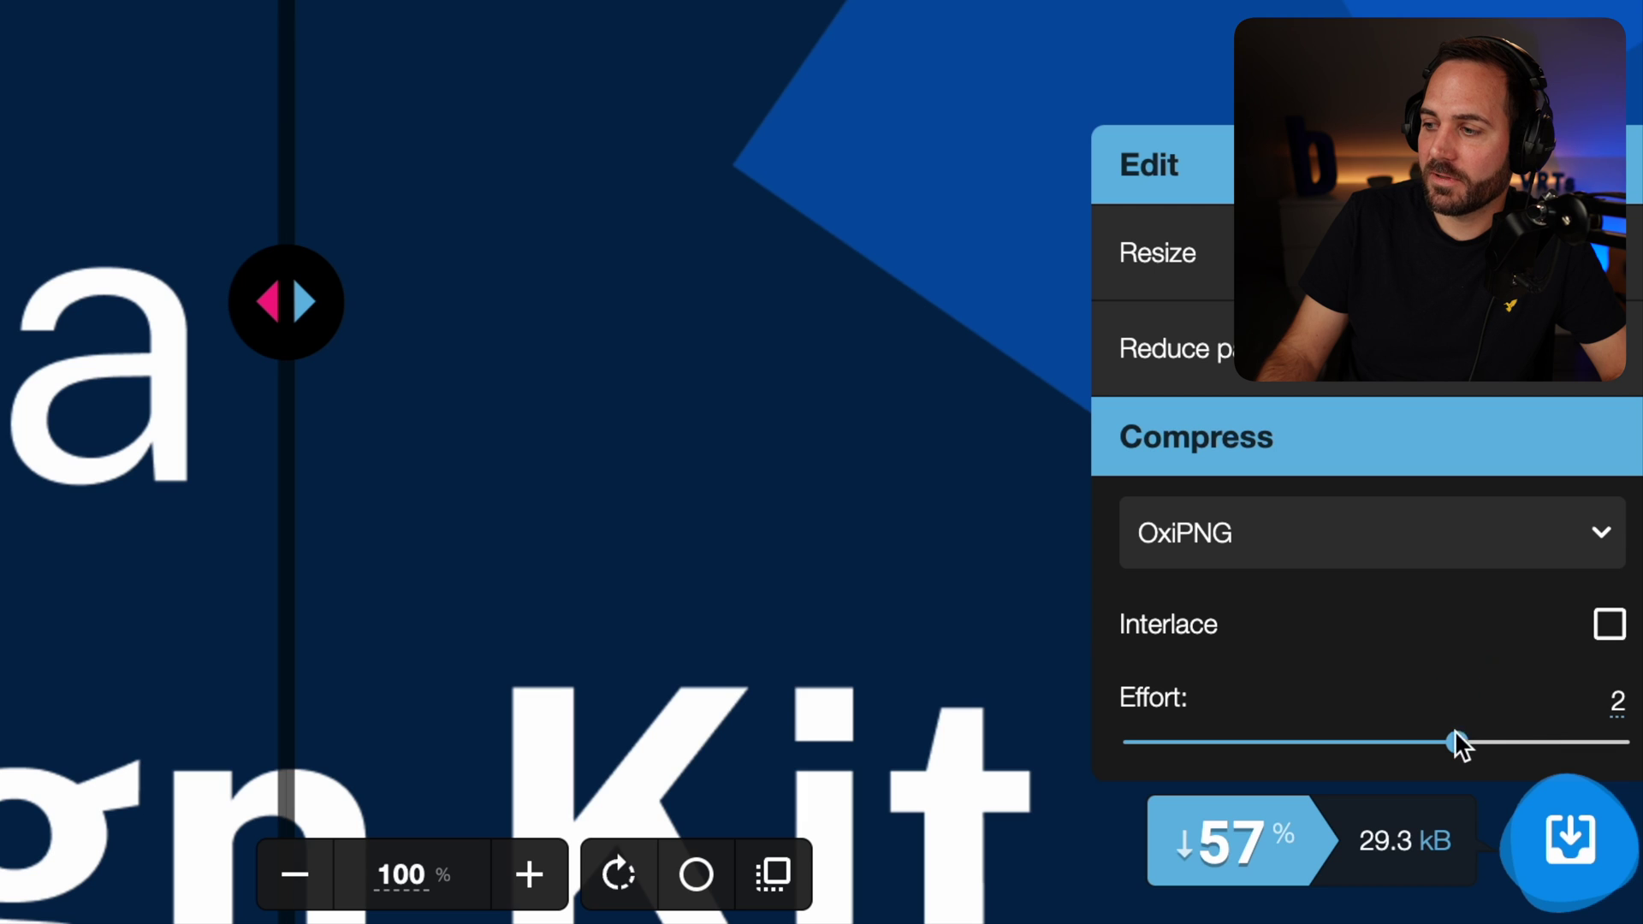
drag(1455, 738, 1576, 734)
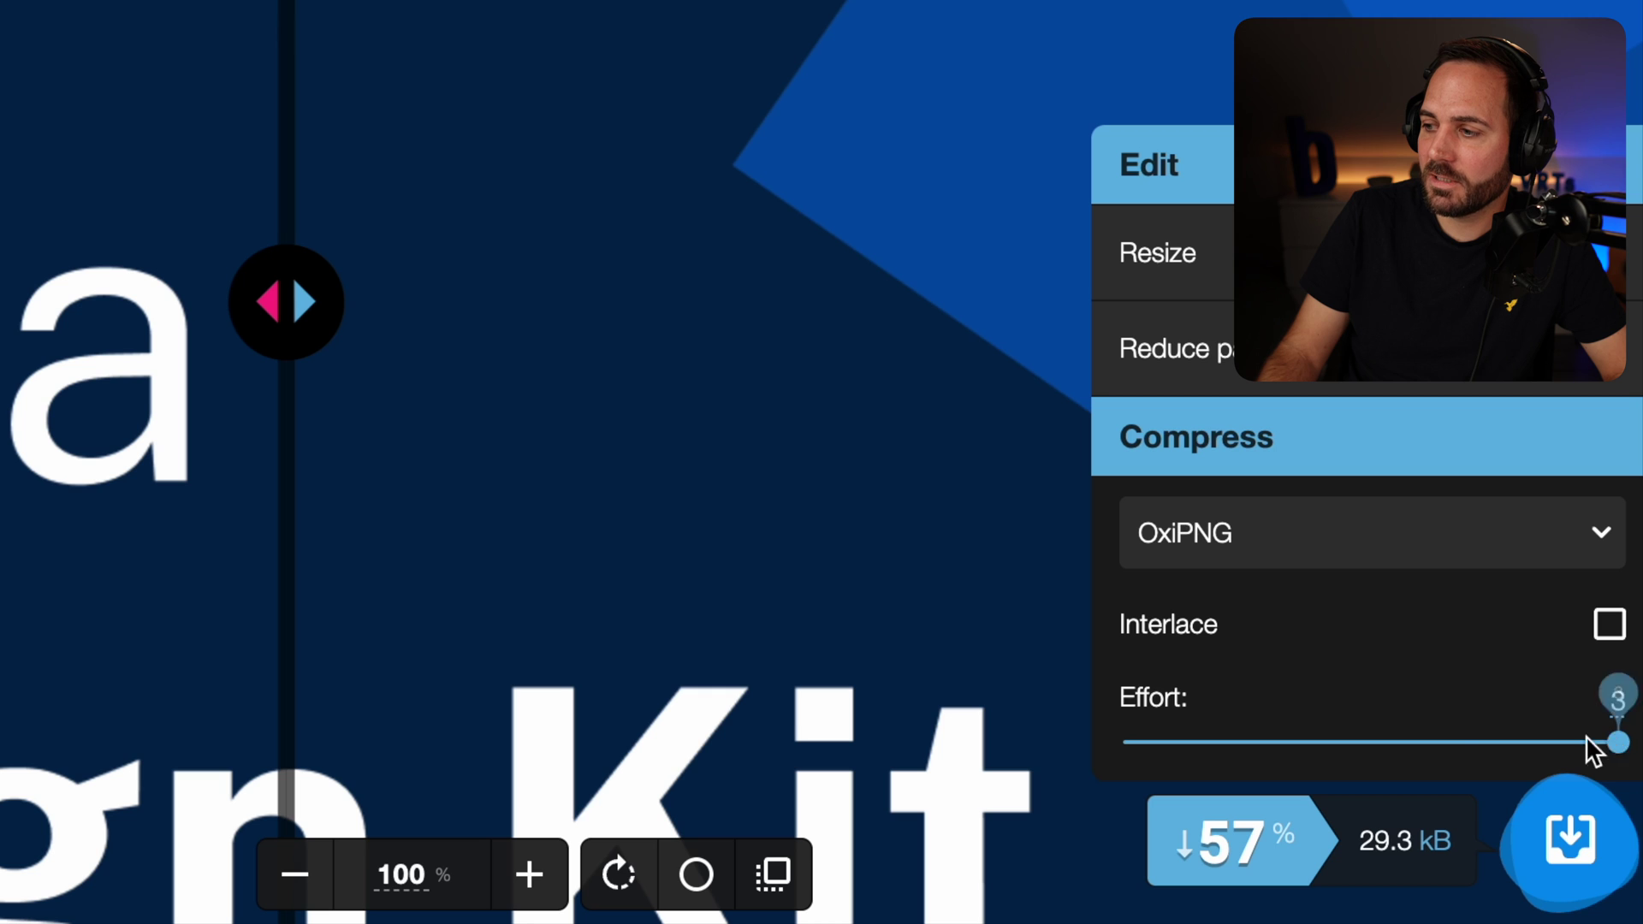
drag(1585, 736, 1460, 737)
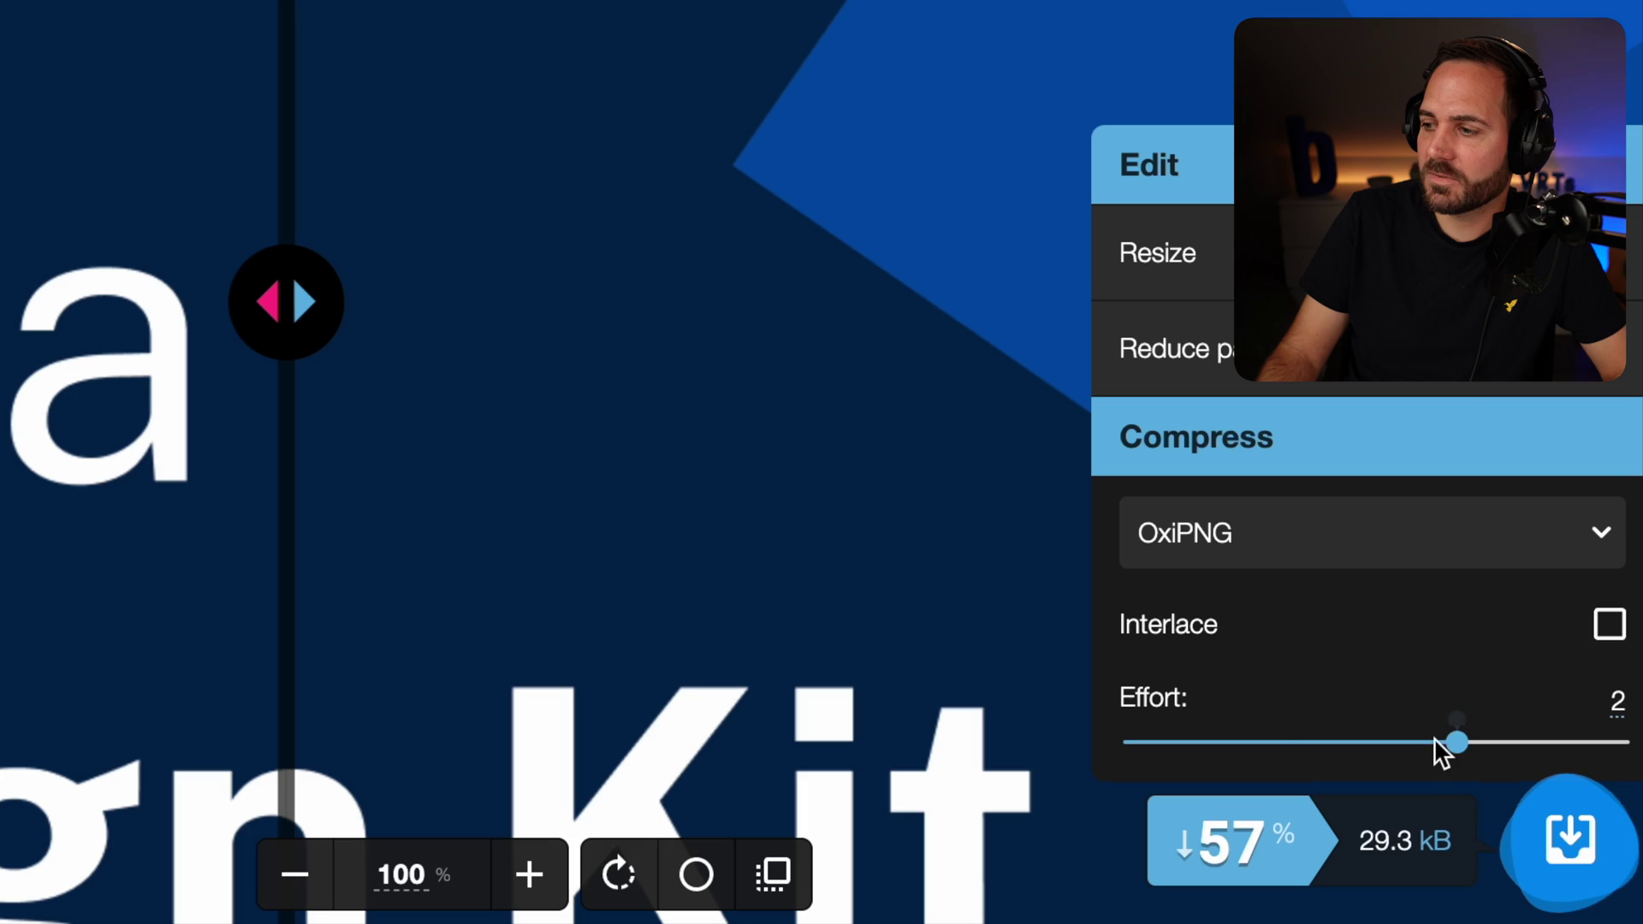
drag(1446, 737, 1549, 732)
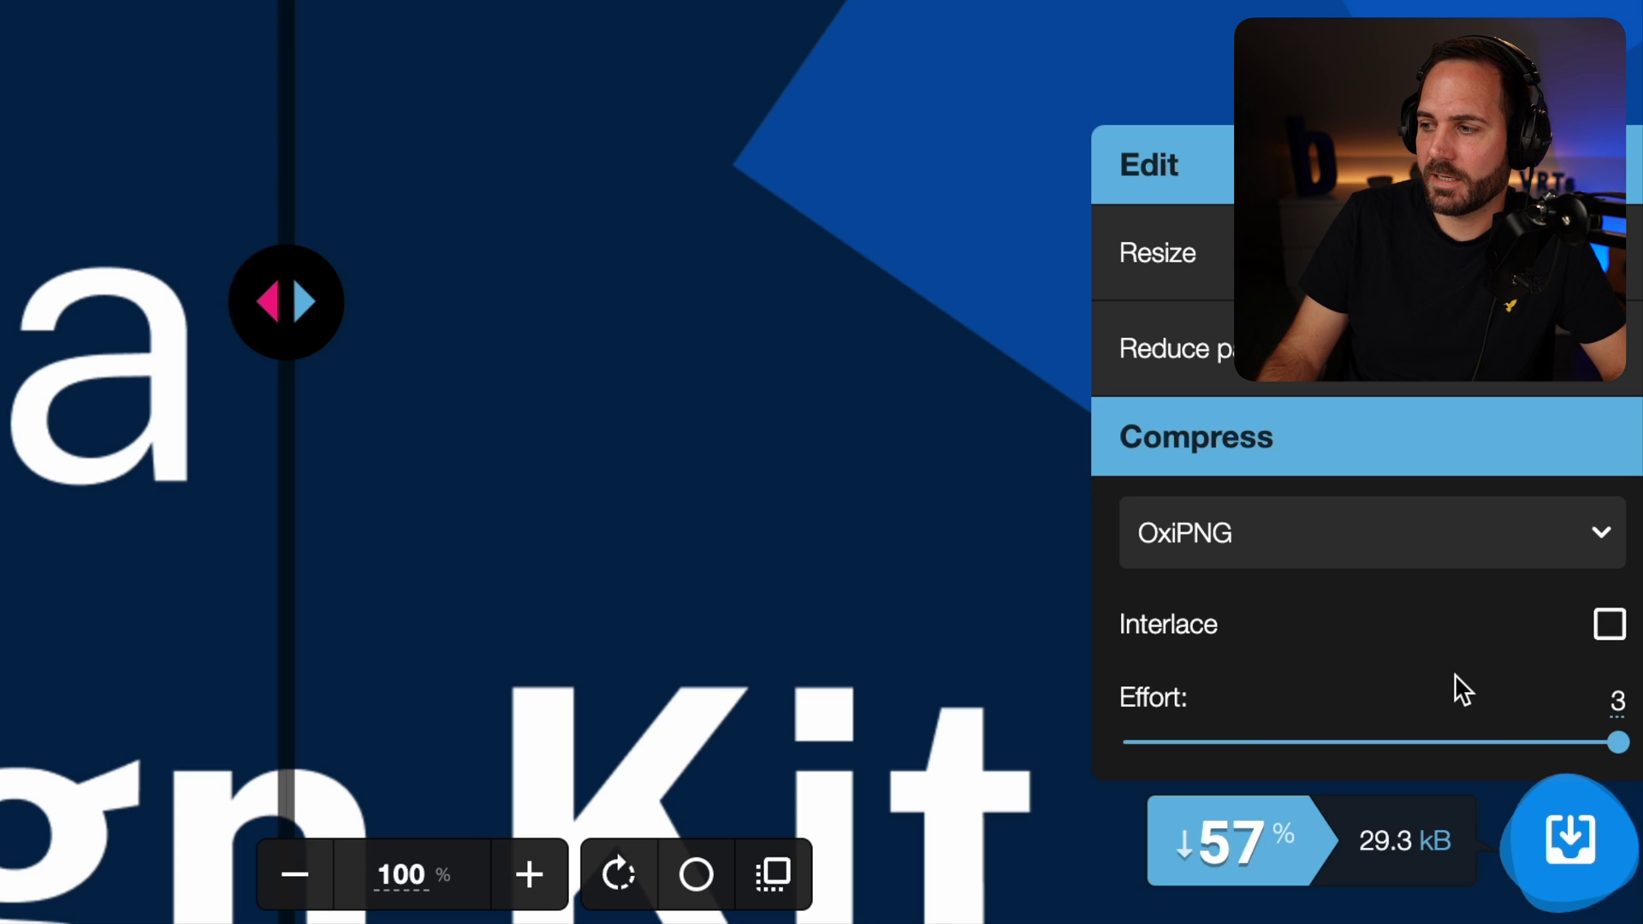
- Switch the header image's compression to lossless WebP with effort 9
click(1374, 536)
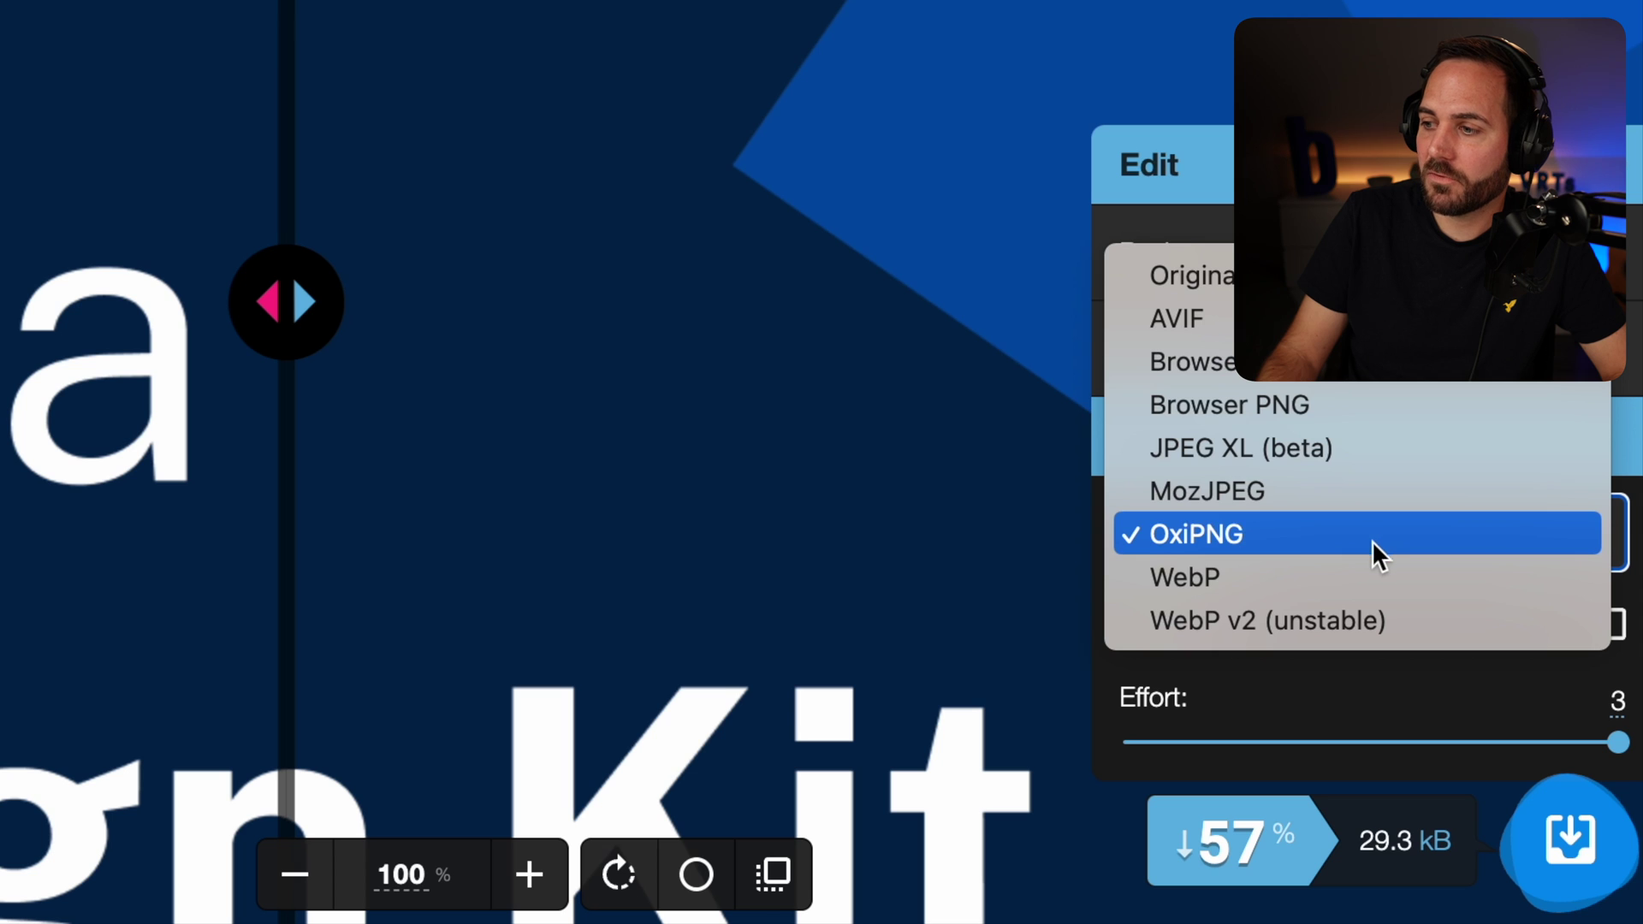
click(1364, 572)
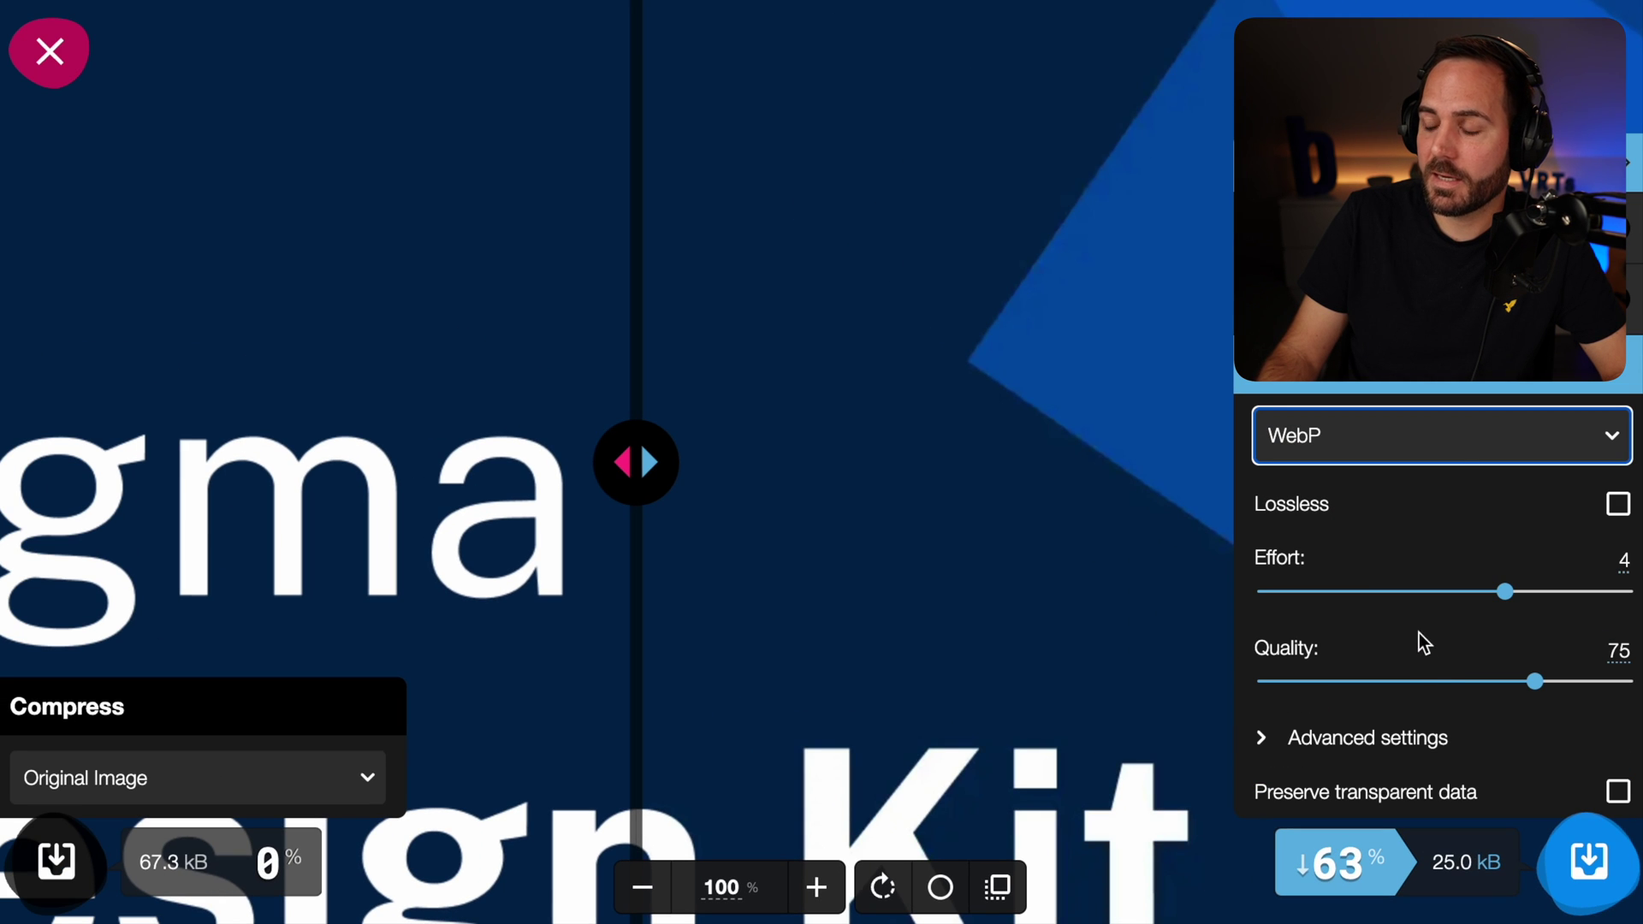
click(1364, 737)
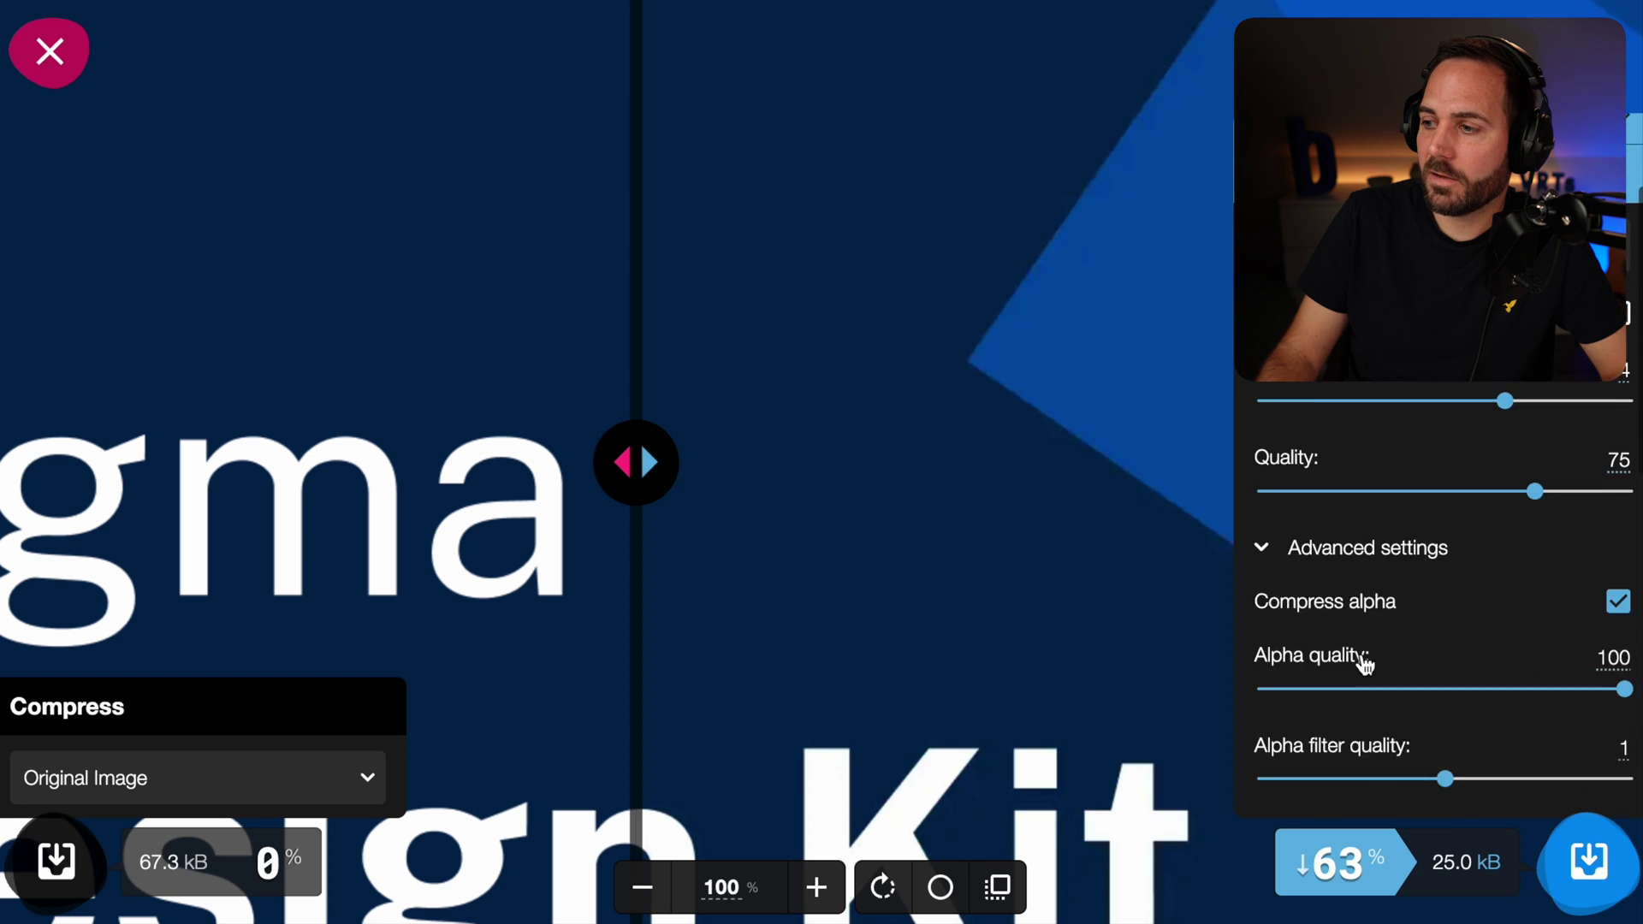
scroll(1364, 664, down, 4)
scroll(1363, 656, up, 6)
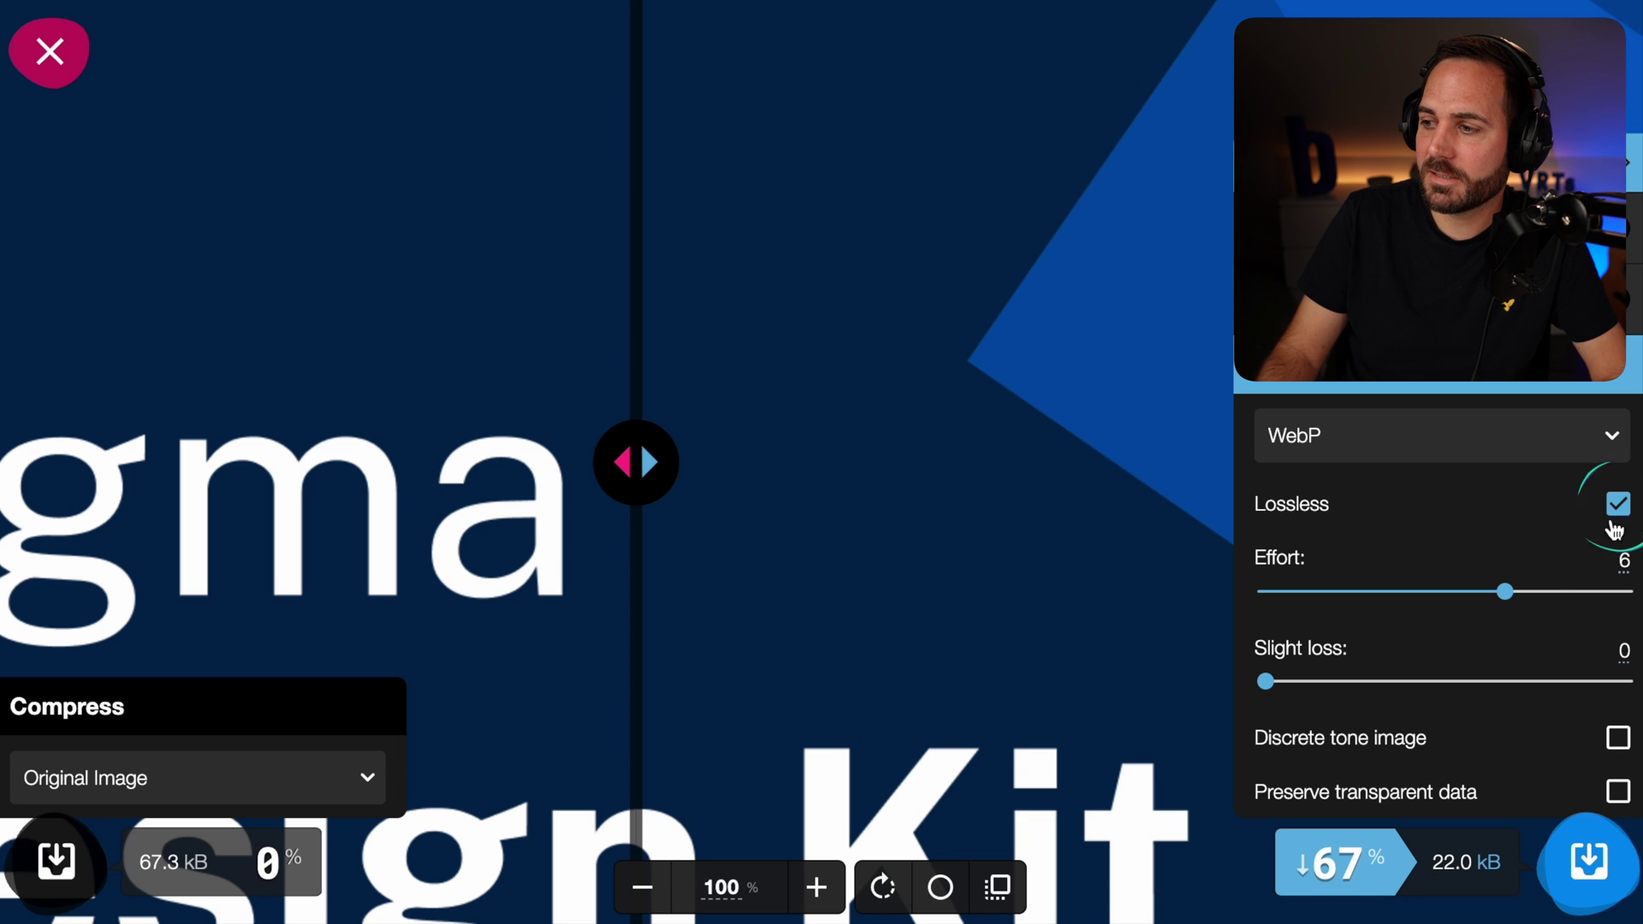
drag(1509, 599, 1631, 596)
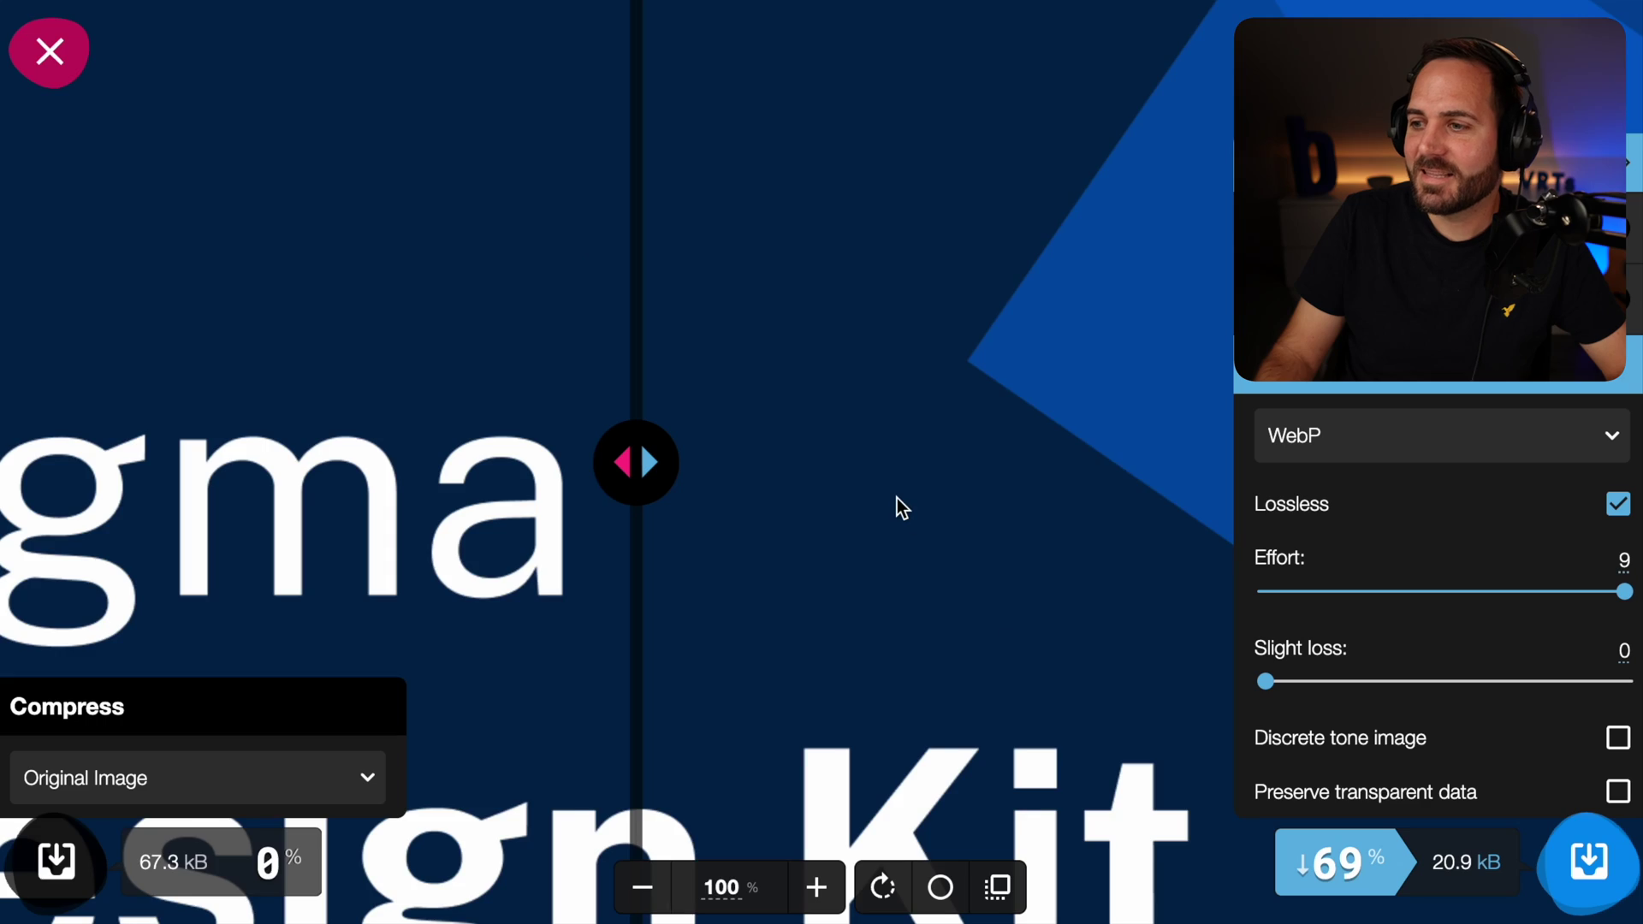
scroll(898, 500, down, 5)
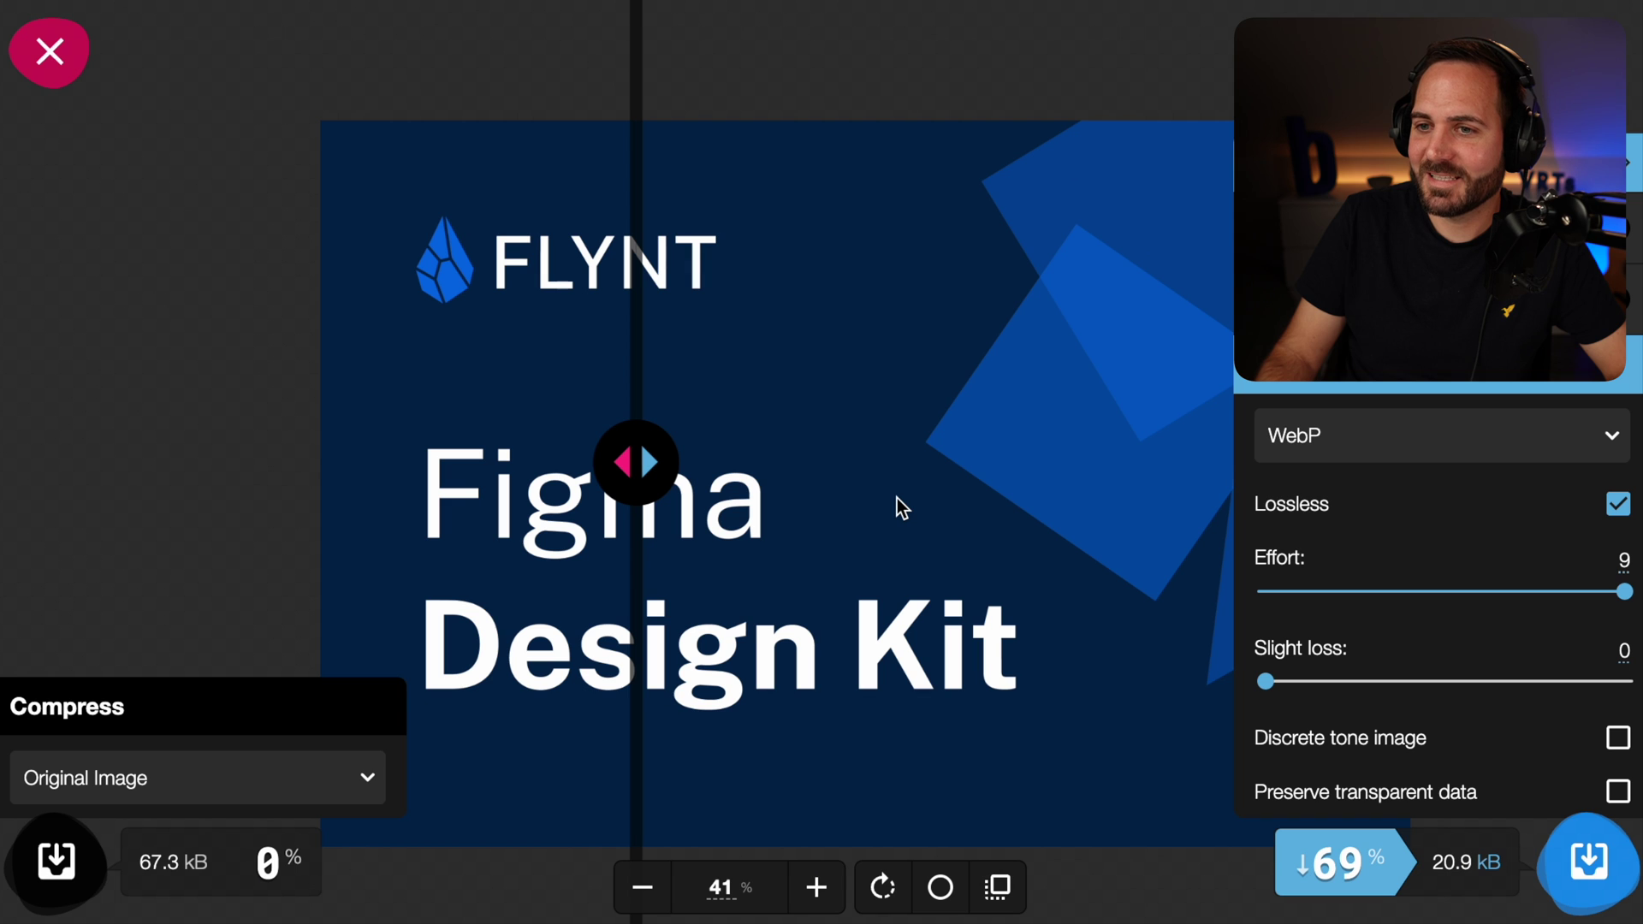
- Load BlogPost_Header_DesignKit.svg from the SVG folder into the image compressor and open its list of compression formats
key(super+Tab)
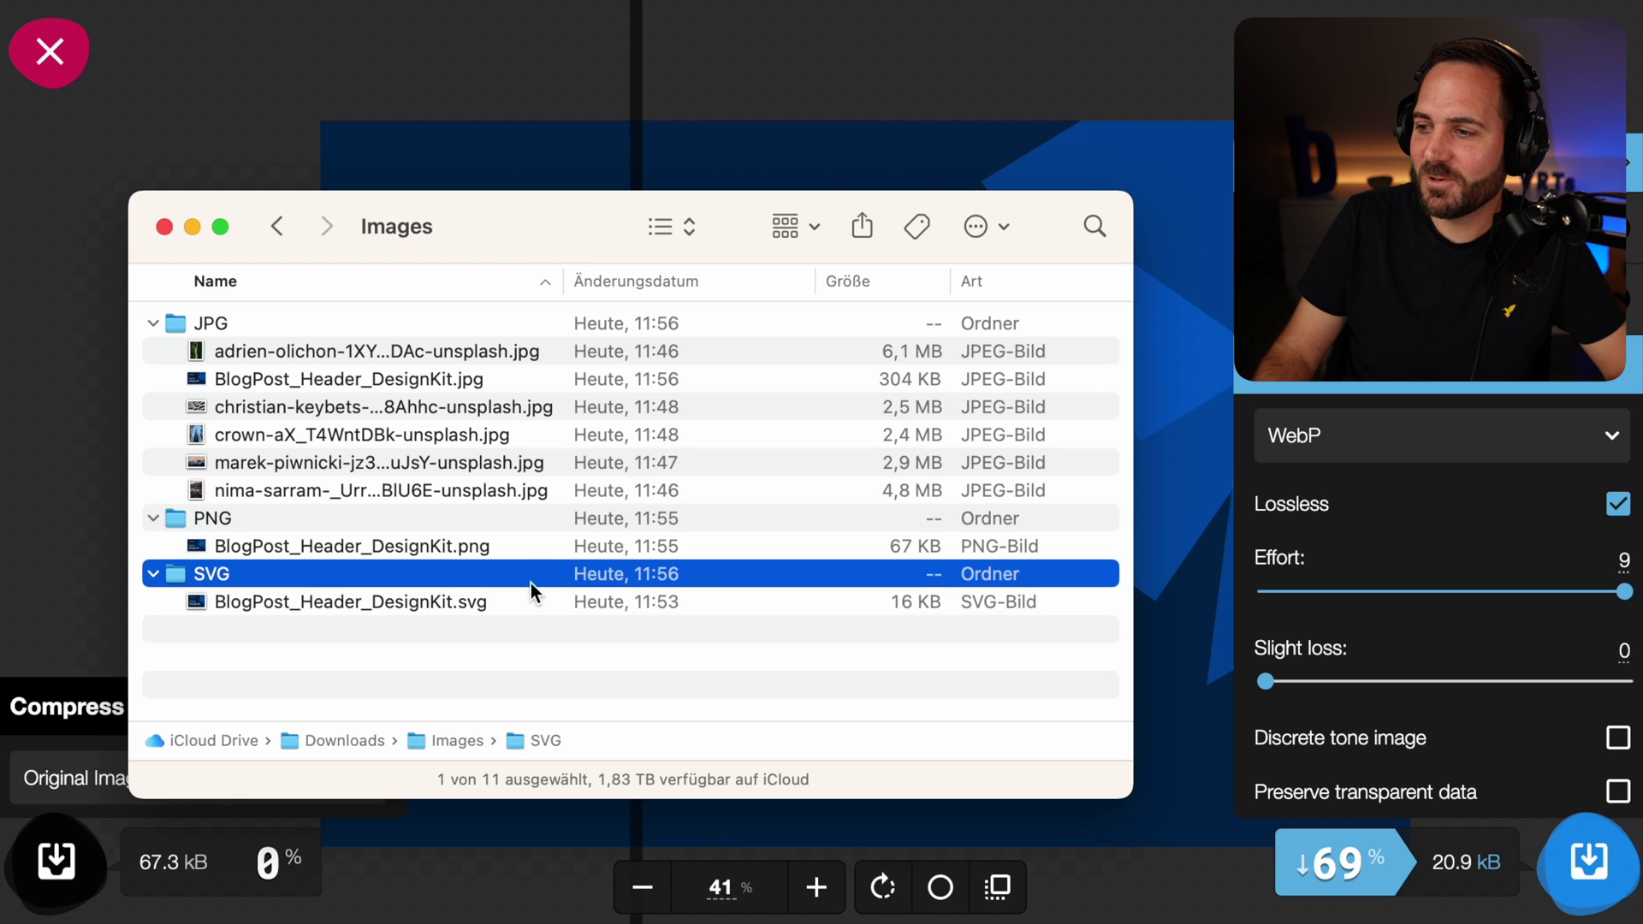
click(521, 613)
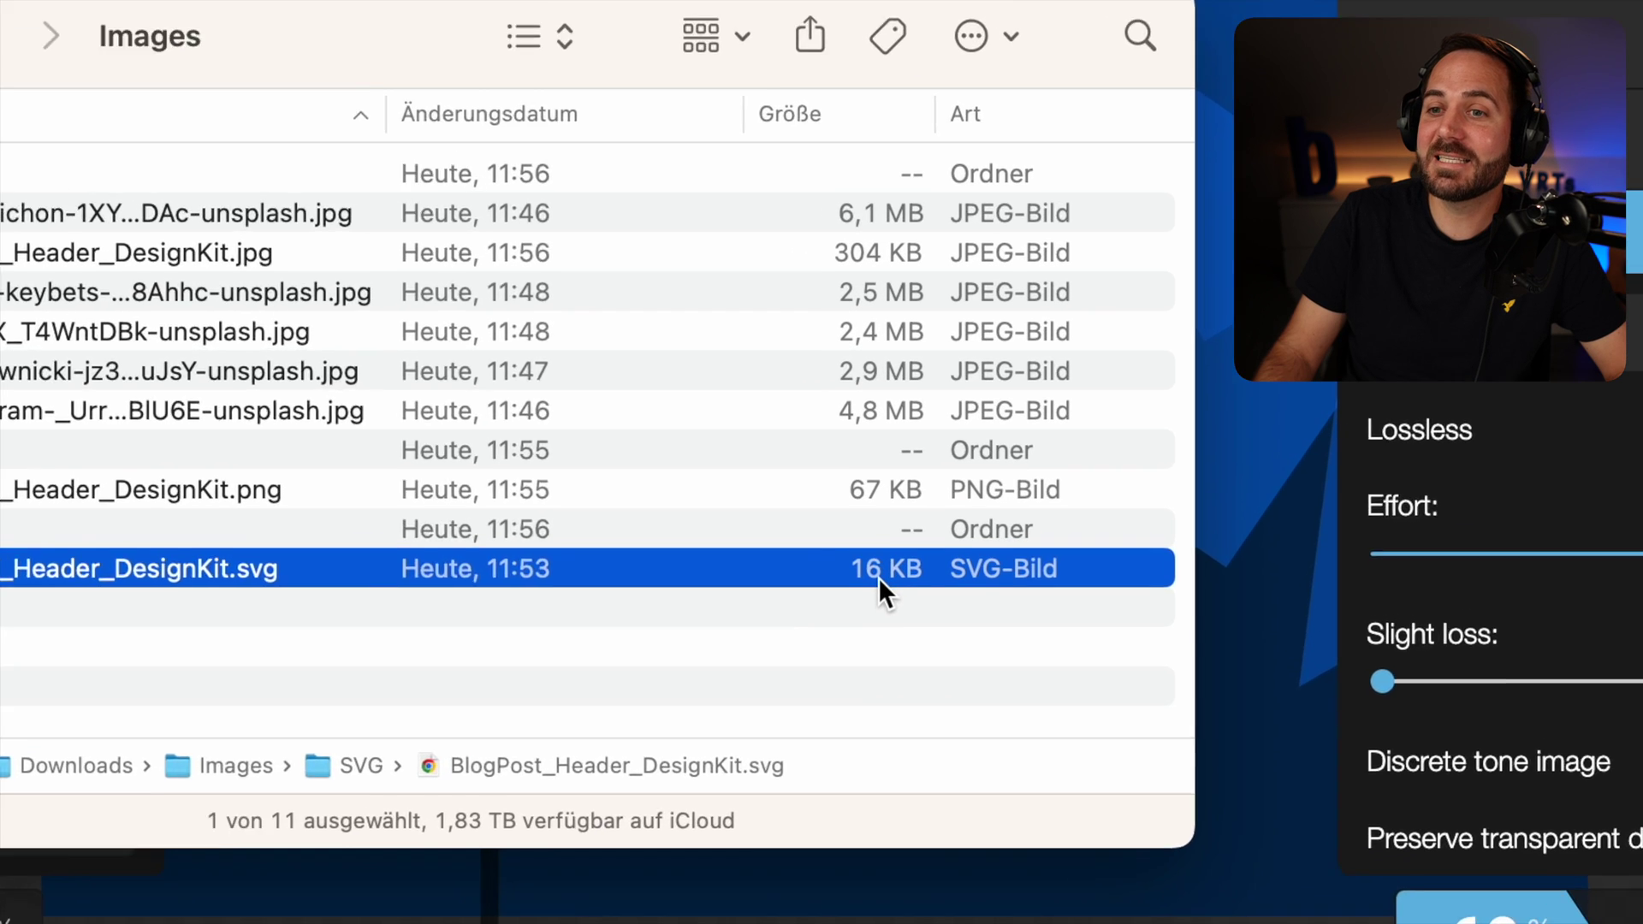
click(910, 609)
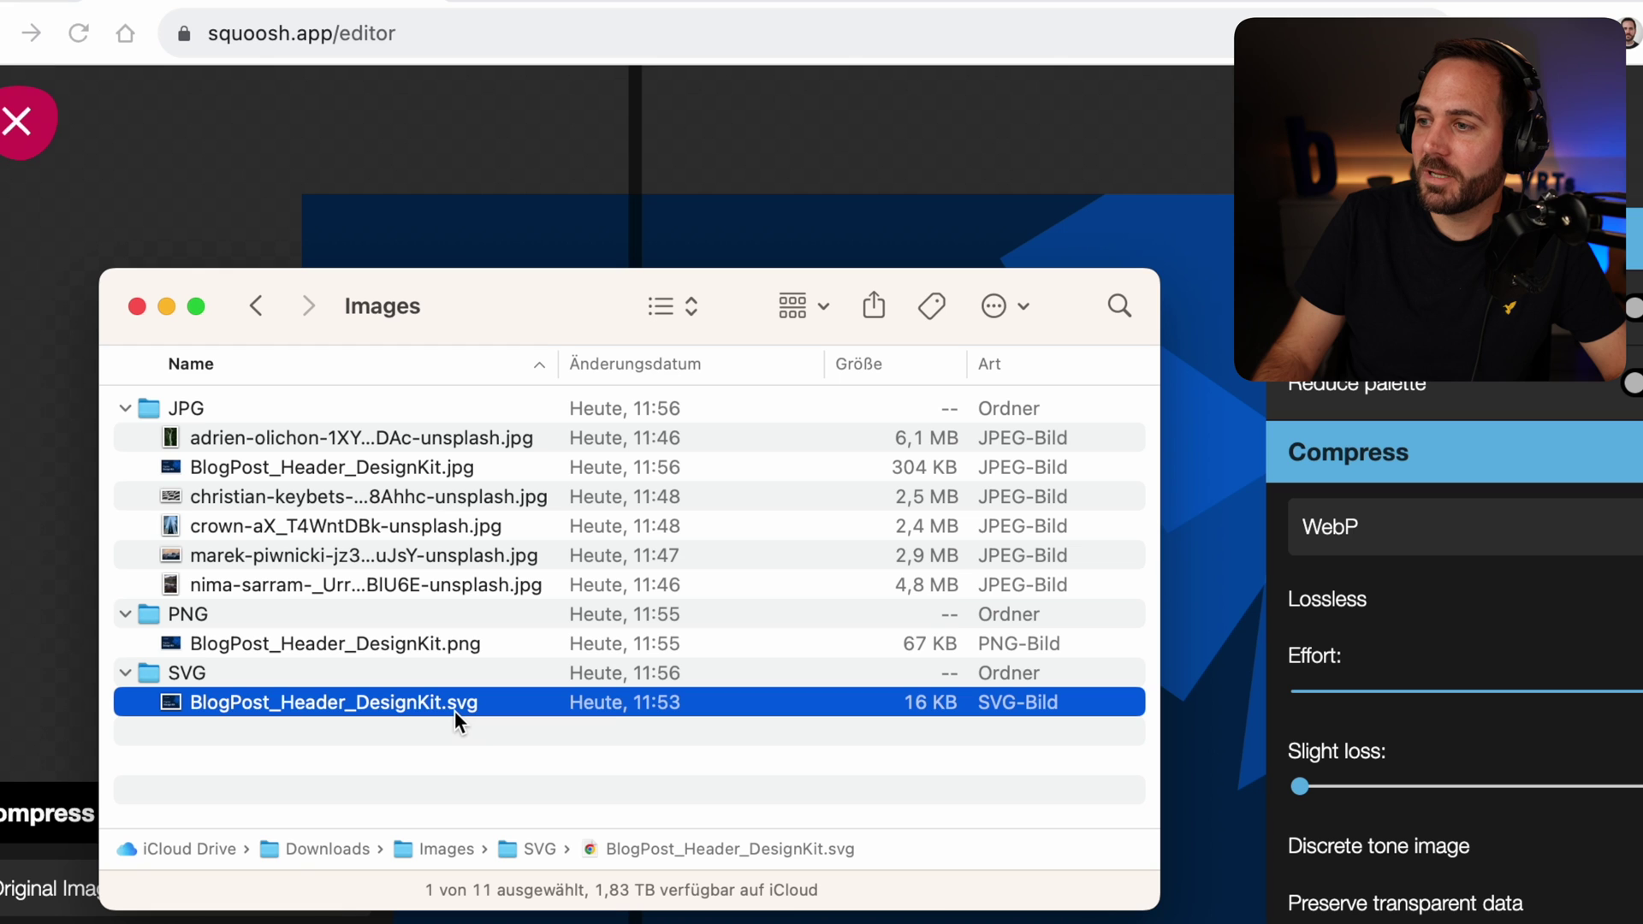
drag(455, 711, 1068, 261)
drag(1062, 236, 1062, 240)
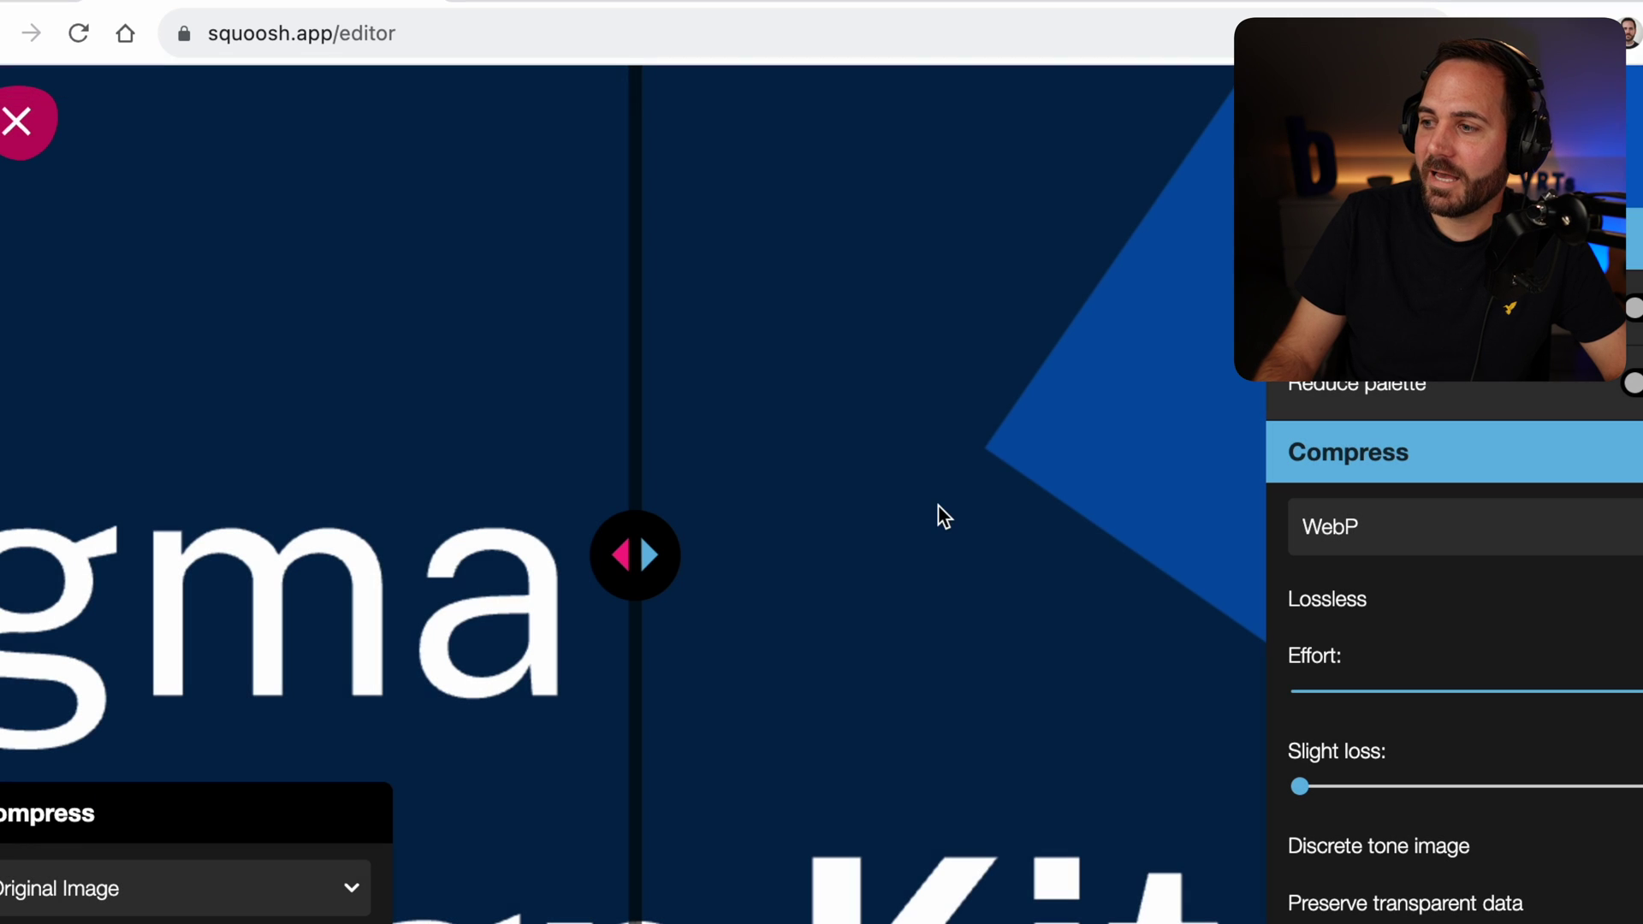
click(1413, 528)
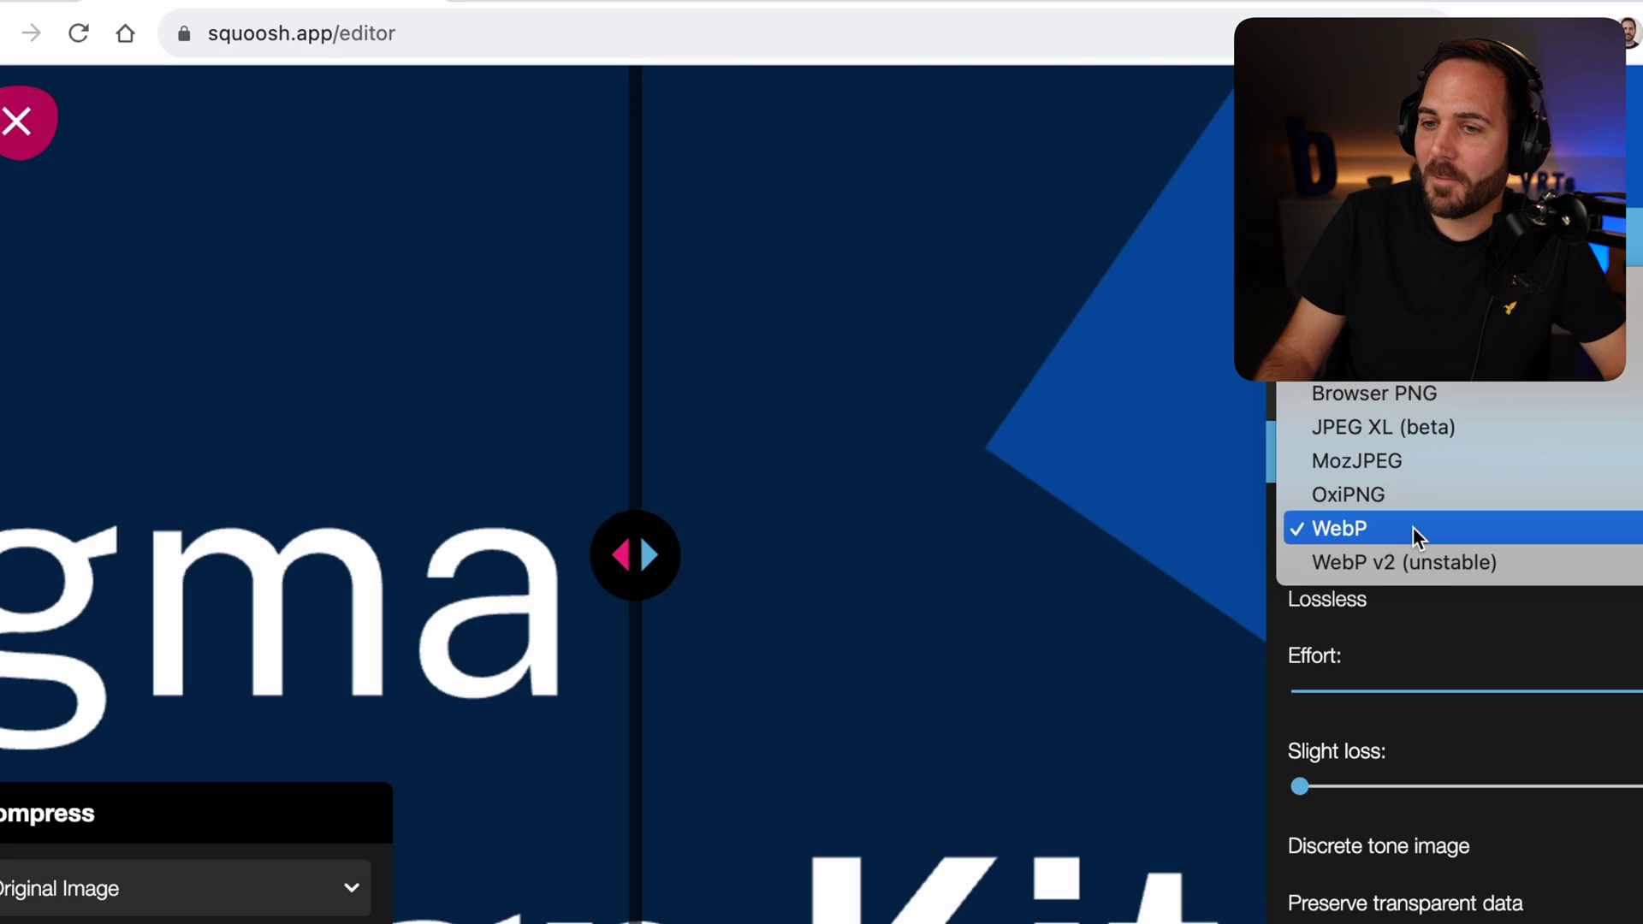
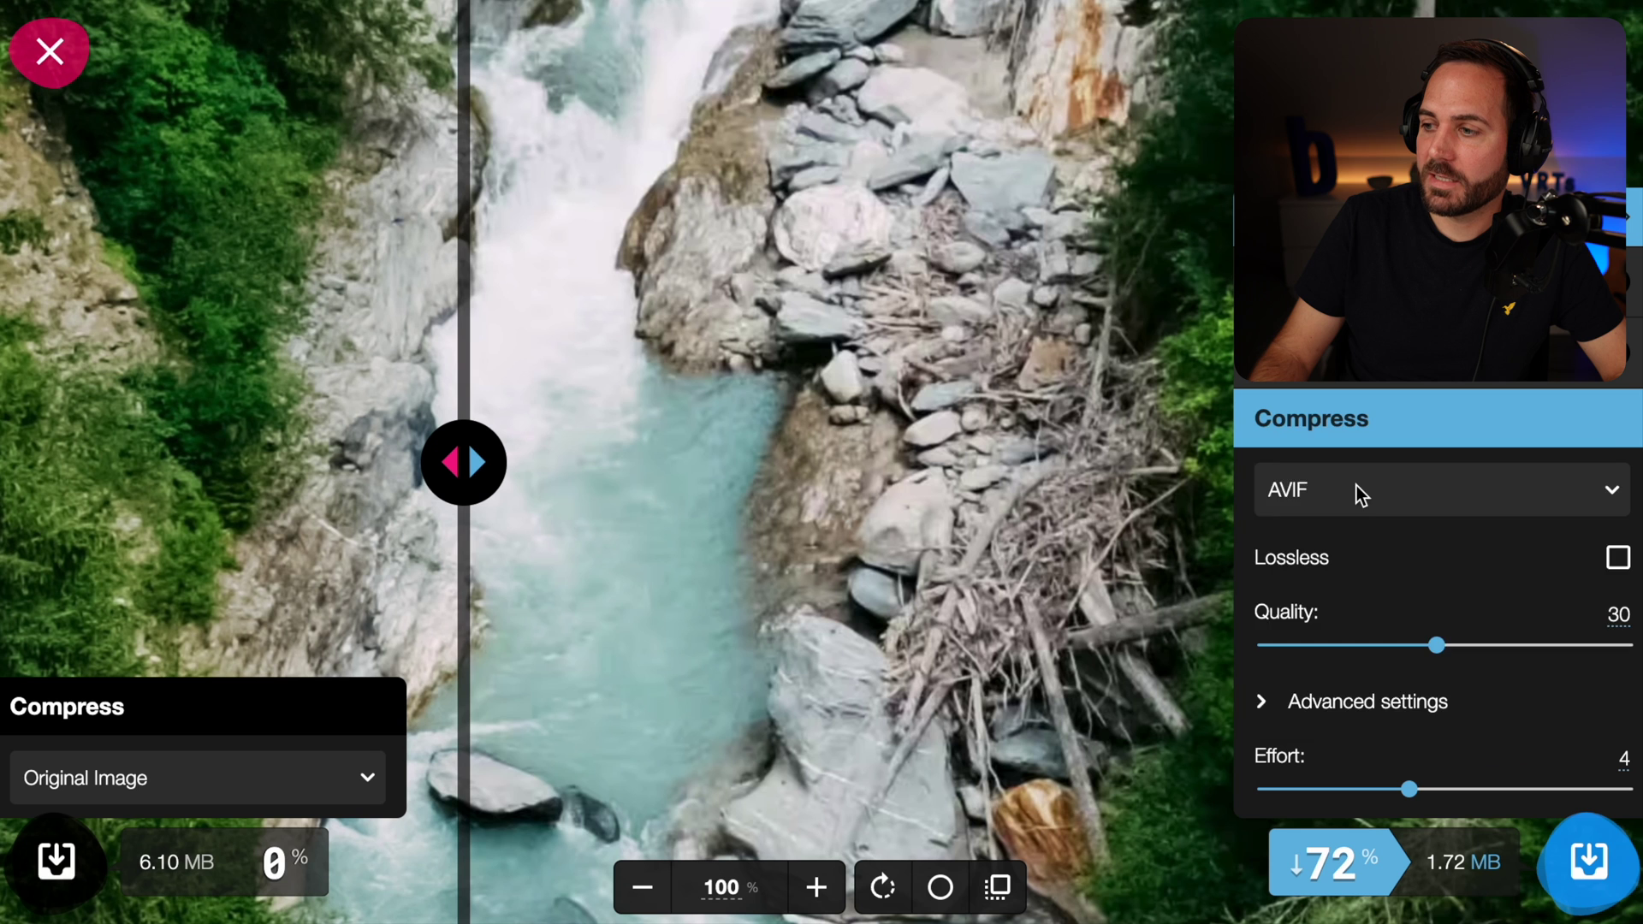
- Switch the river photo's compression from AVIF to MozJPEG and set the quality to 60
click(1215, 283)
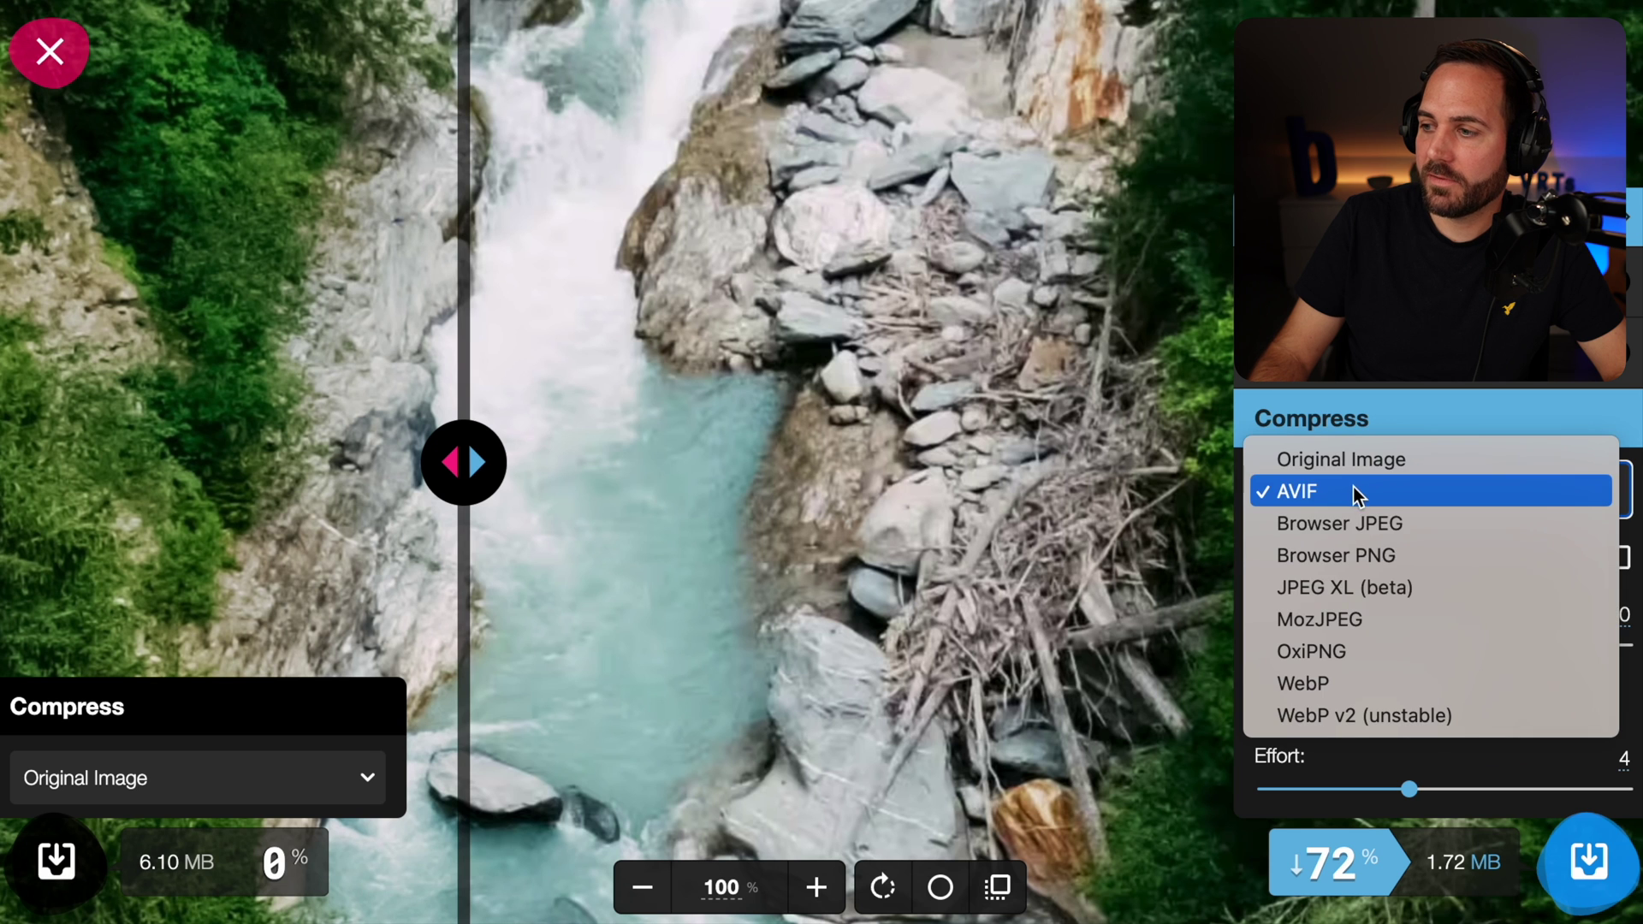
click(1409, 618)
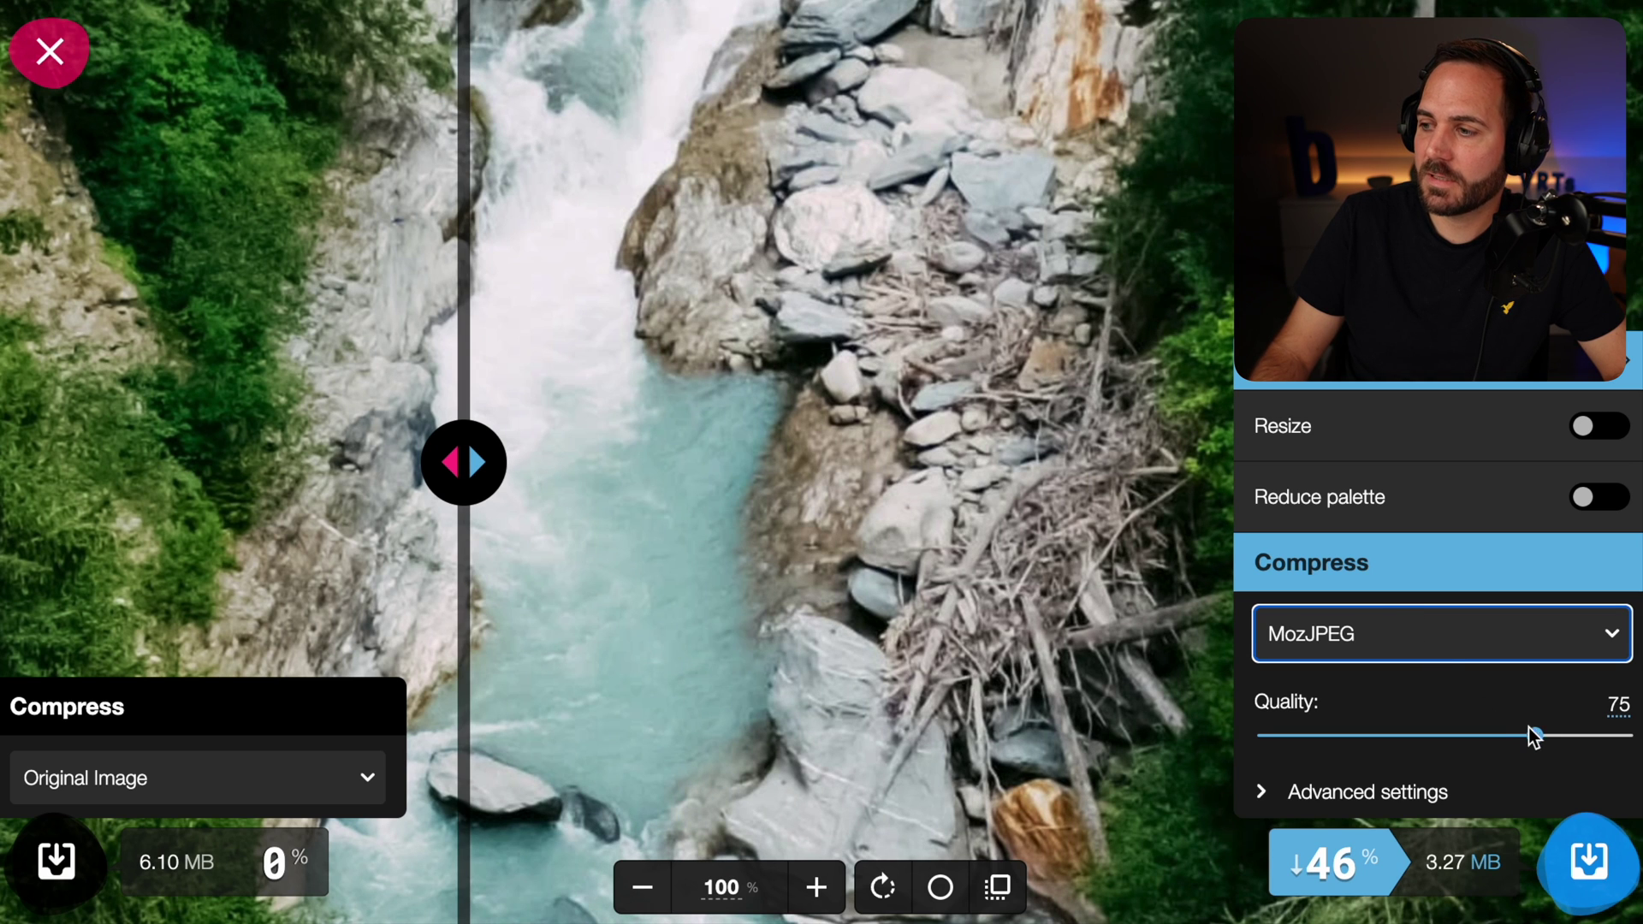
drag(463, 462, 528, 462)
drag(1533, 736, 1508, 736)
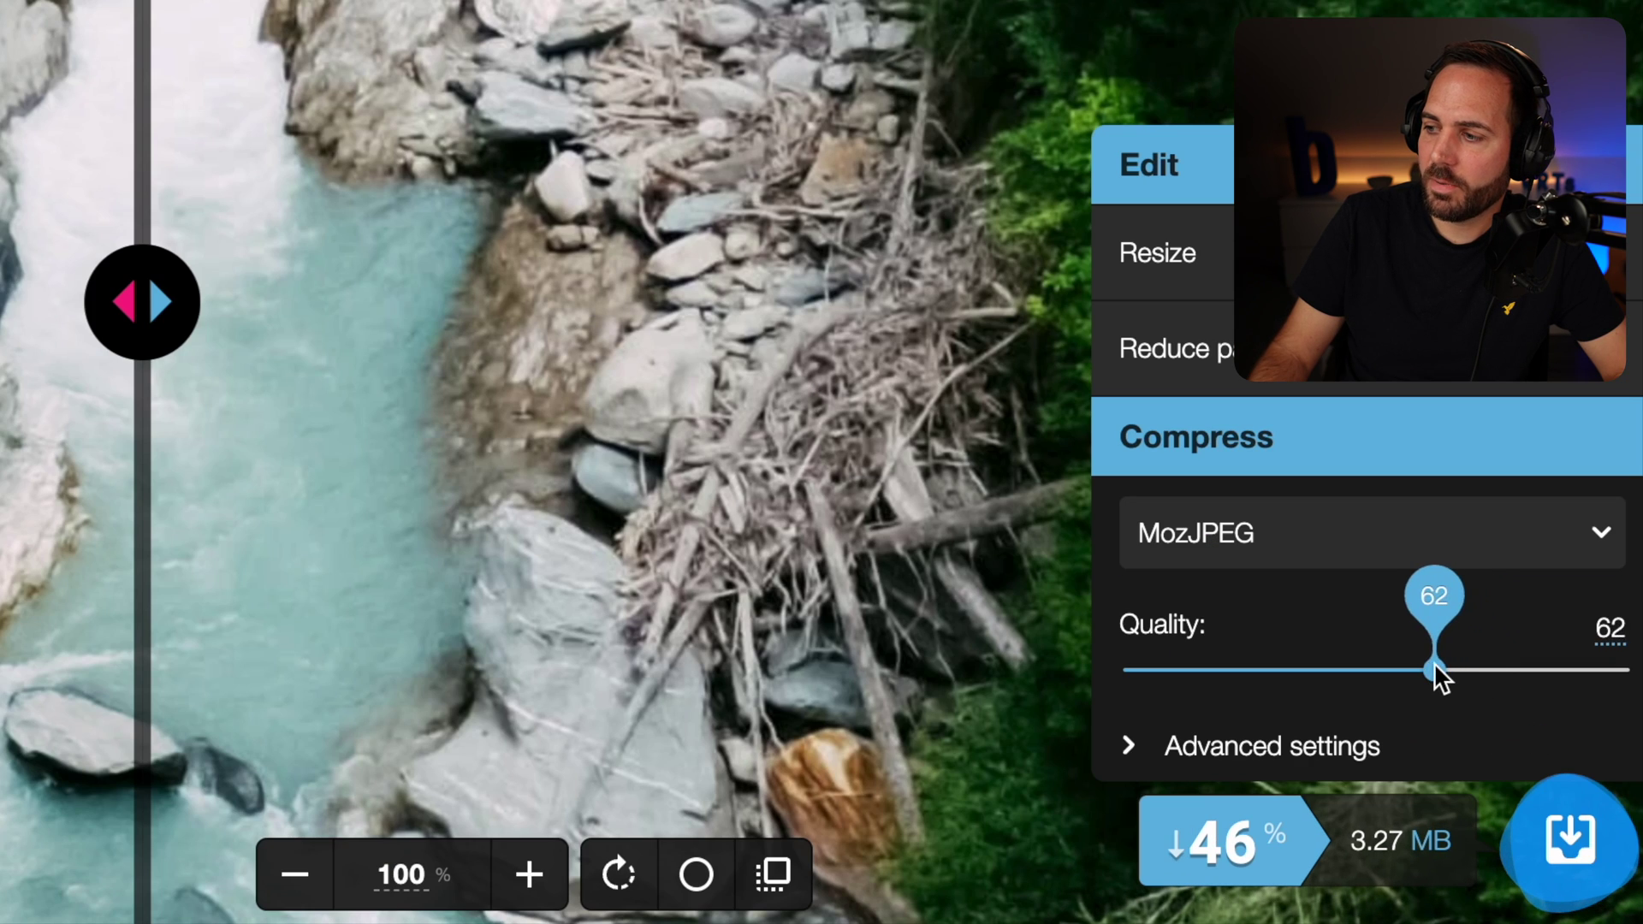
drag(1436, 668, 1425, 669)
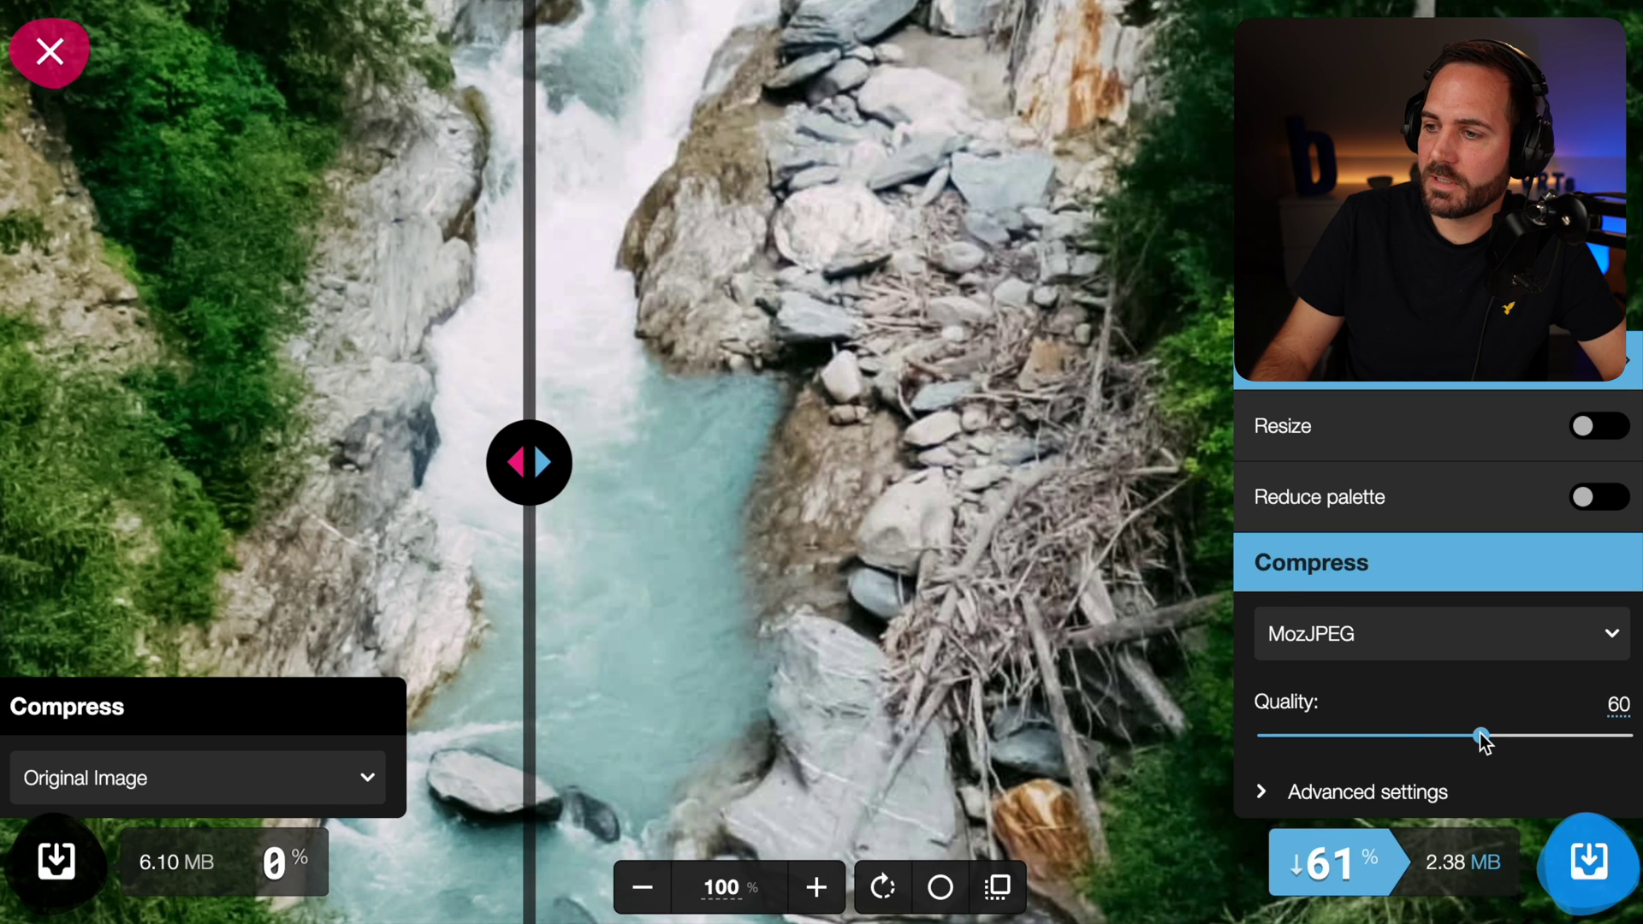
- Compare the original and MozJPEG versions of the river photo, both in detail and as a whole
drag(547, 462, 590, 515)
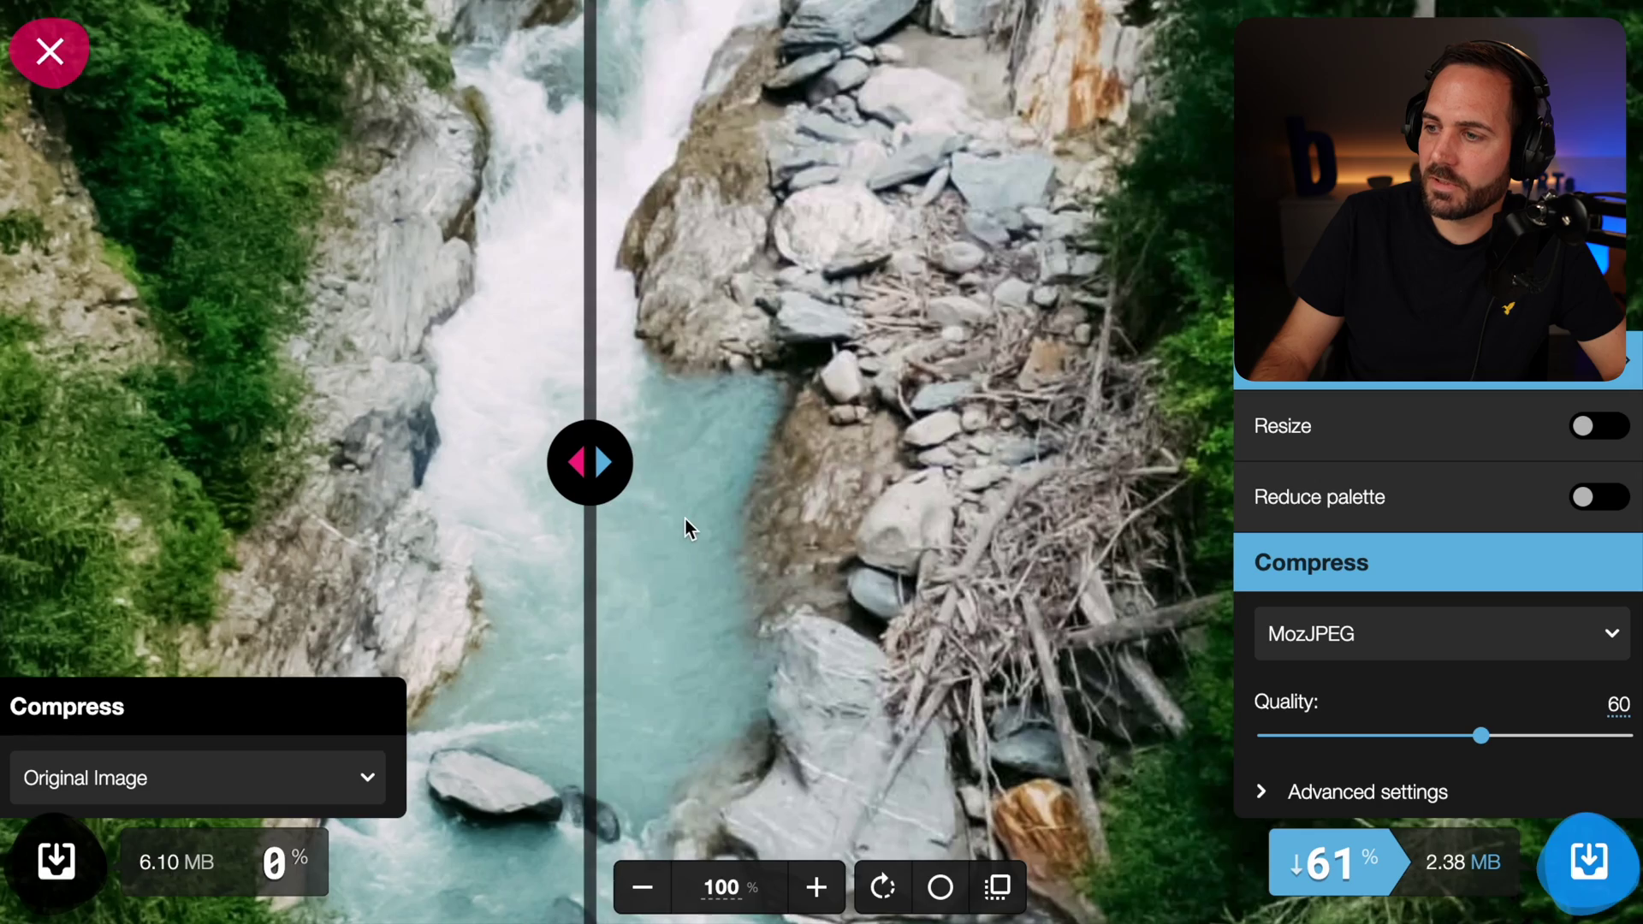
scroll(684, 519, down, 5)
scroll(690, 520, down, 4)
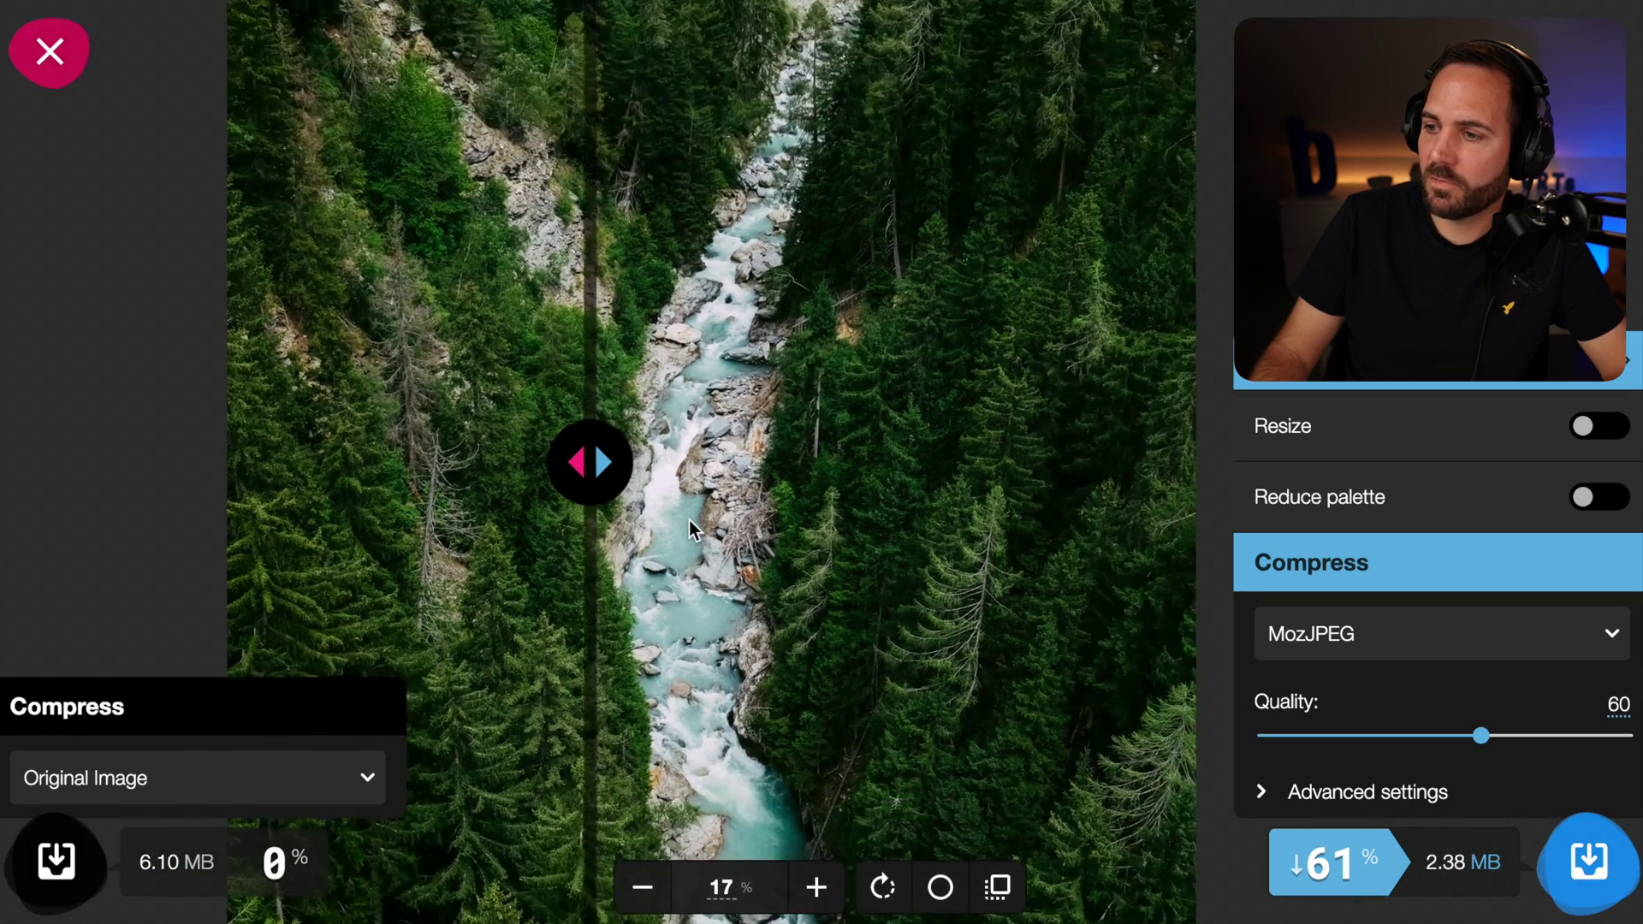
scroll(681, 520, down, 1)
scroll(679, 520, down, 2)
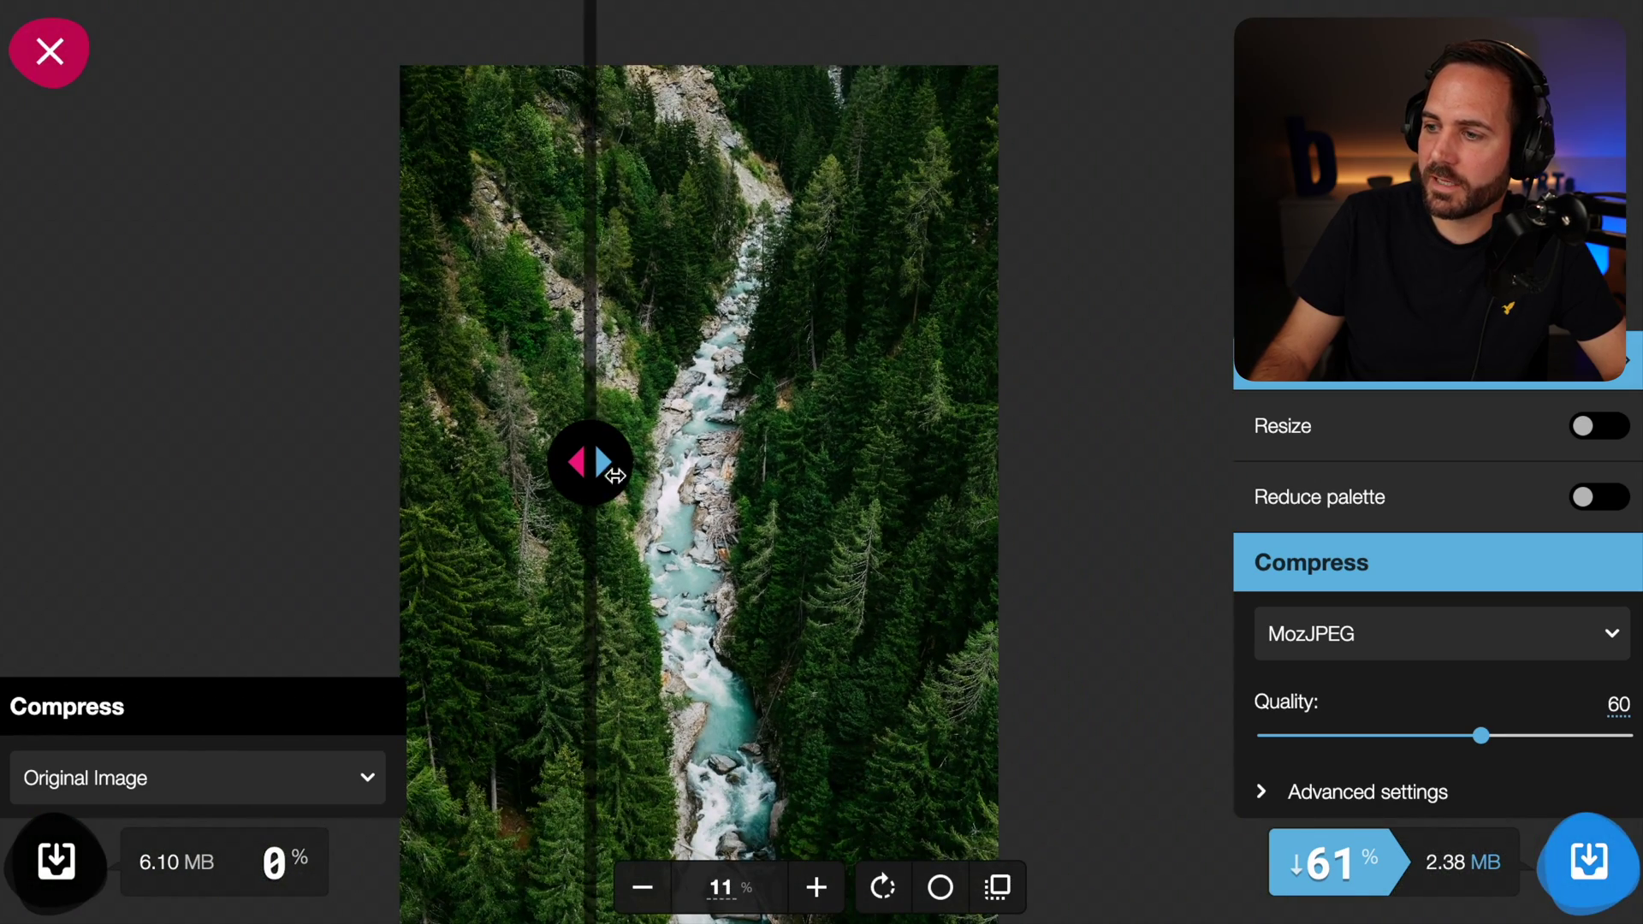
- Lower the river photo's MozJPEG quality to 40 and compare the result with the original
mouse_move(612, 473)
mouse_down()
mouse_move(834, 473)
mouse_move(601, 475)
mouse_up()
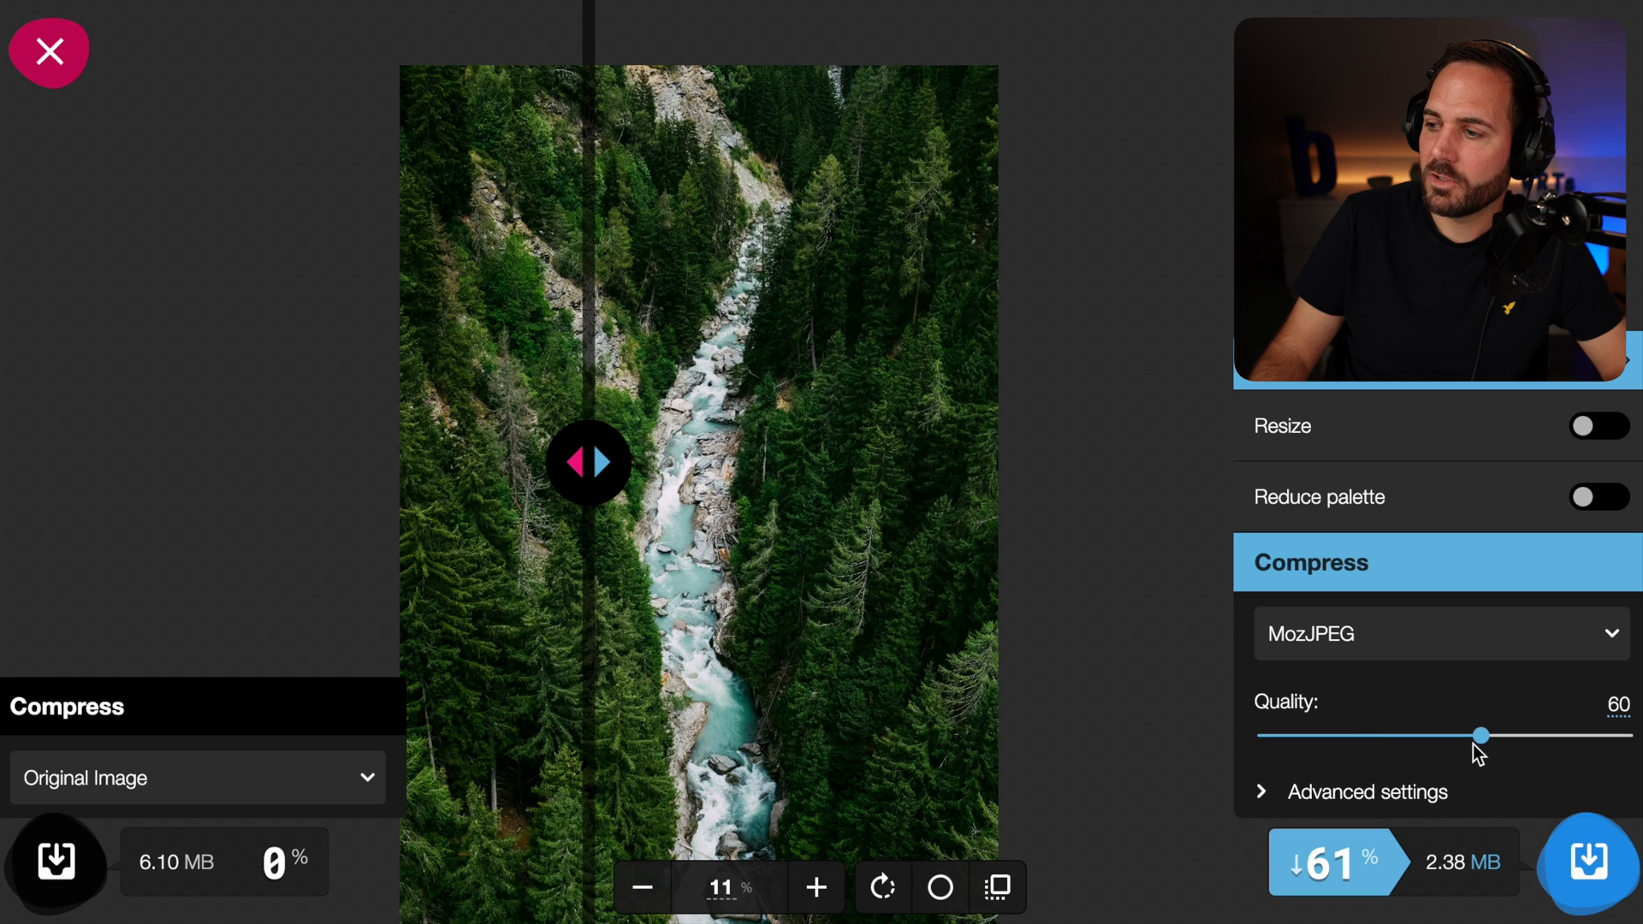
drag(1424, 741, 1408, 740)
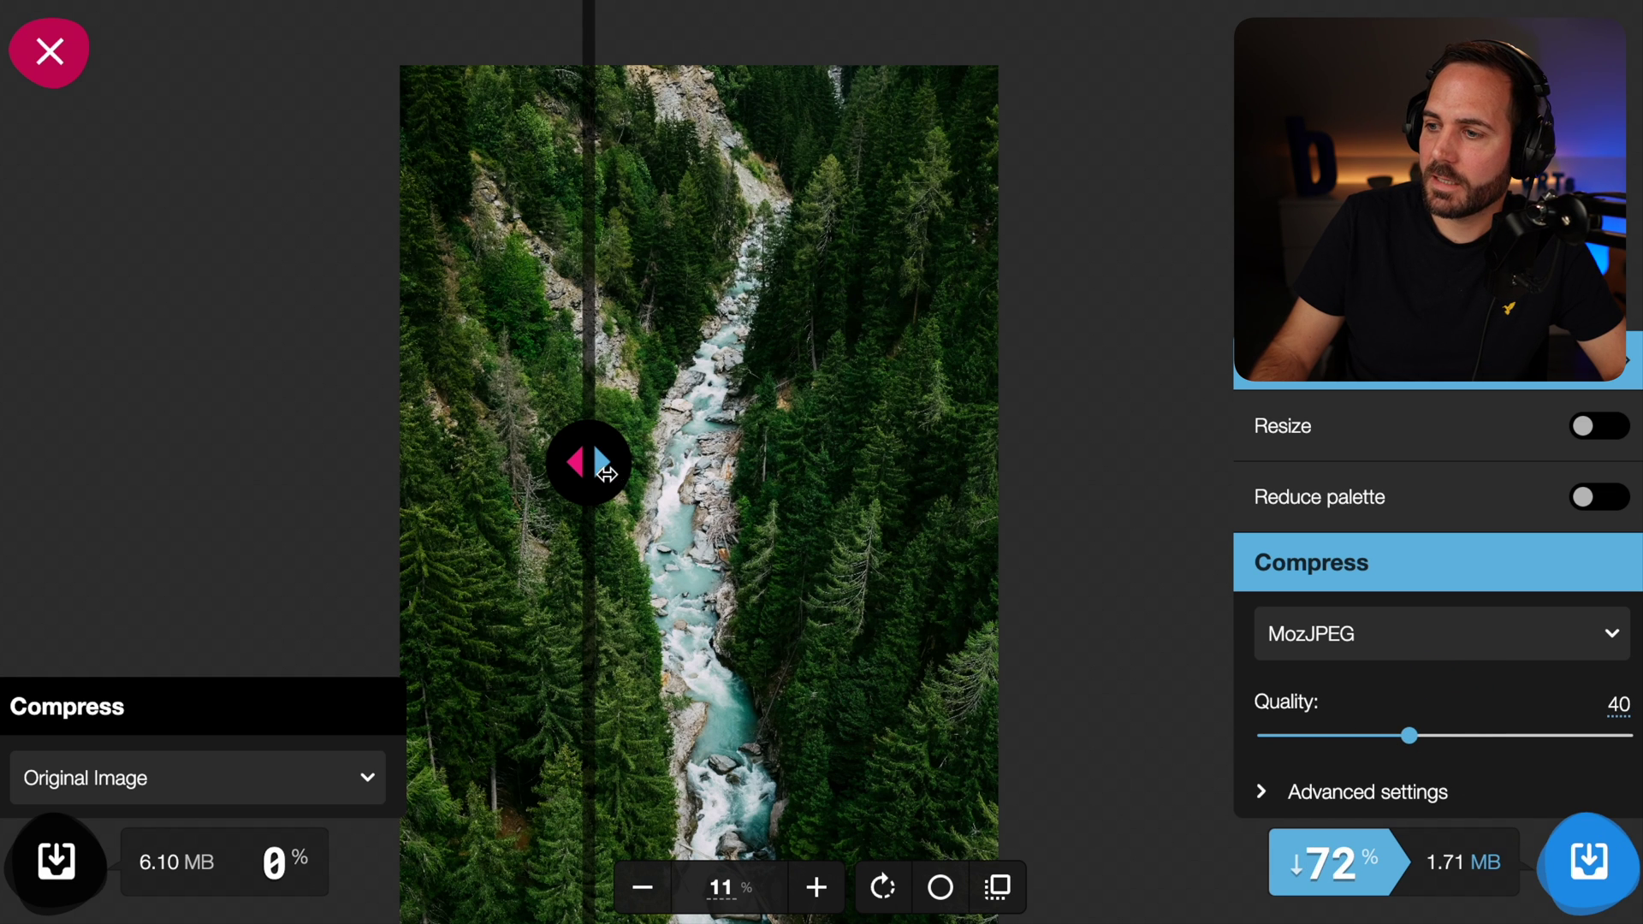
drag(603, 464, 782, 470)
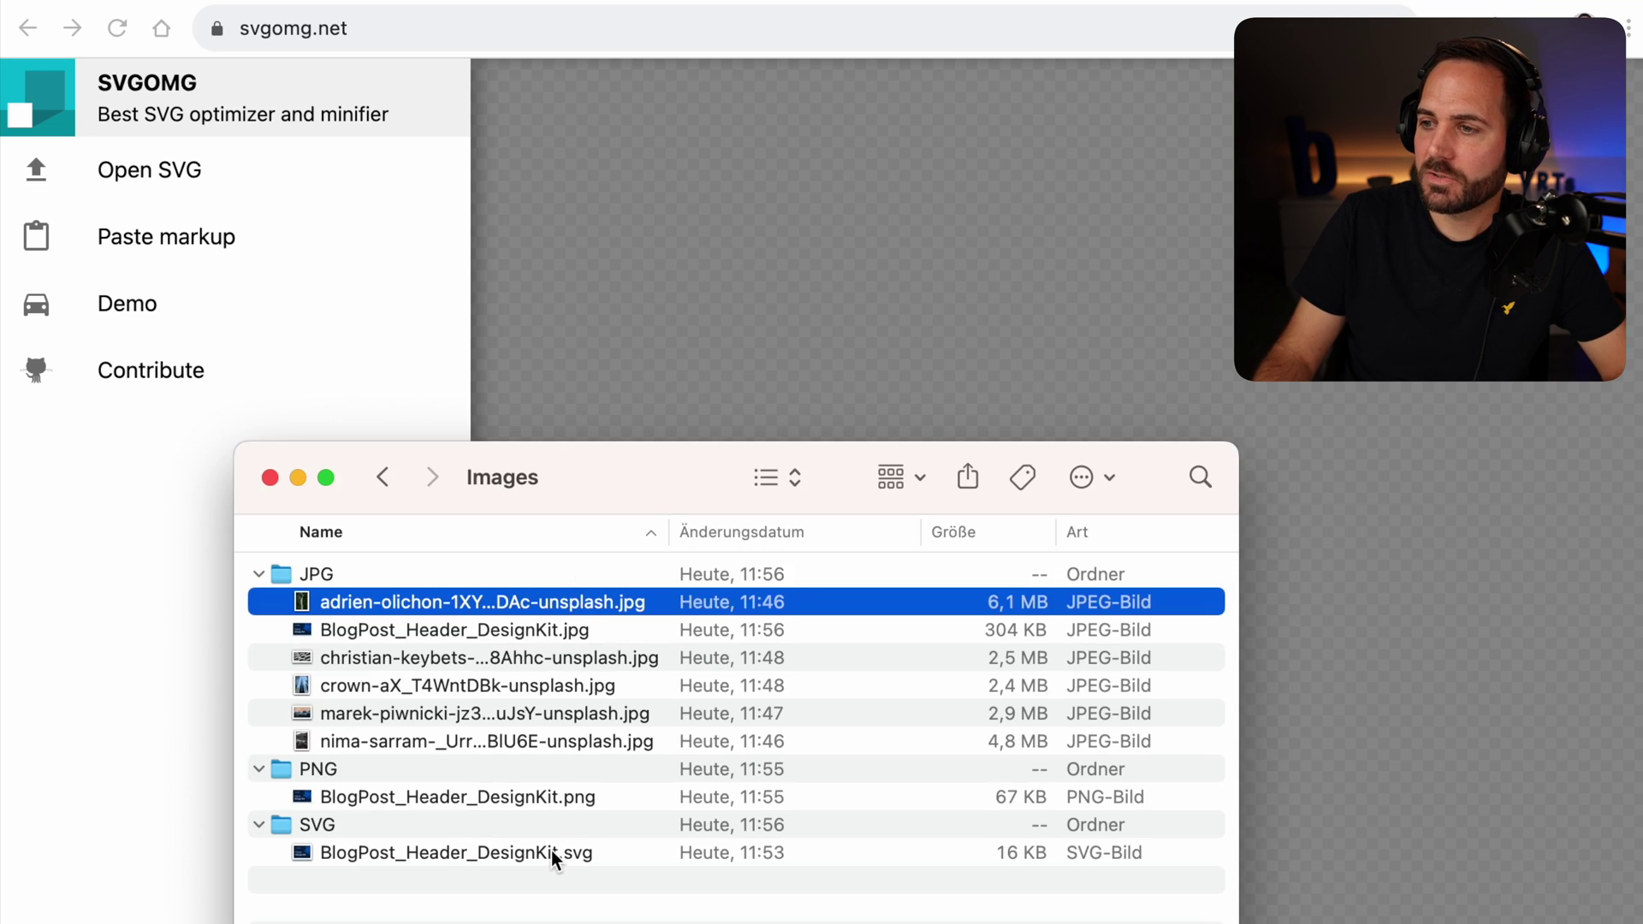
- Load BlogPost_Header_DesignKit.svg from the SVG folder into SVGOMG and inspect its preview, file size and optimization settings
drag(551, 850, 731, 285)
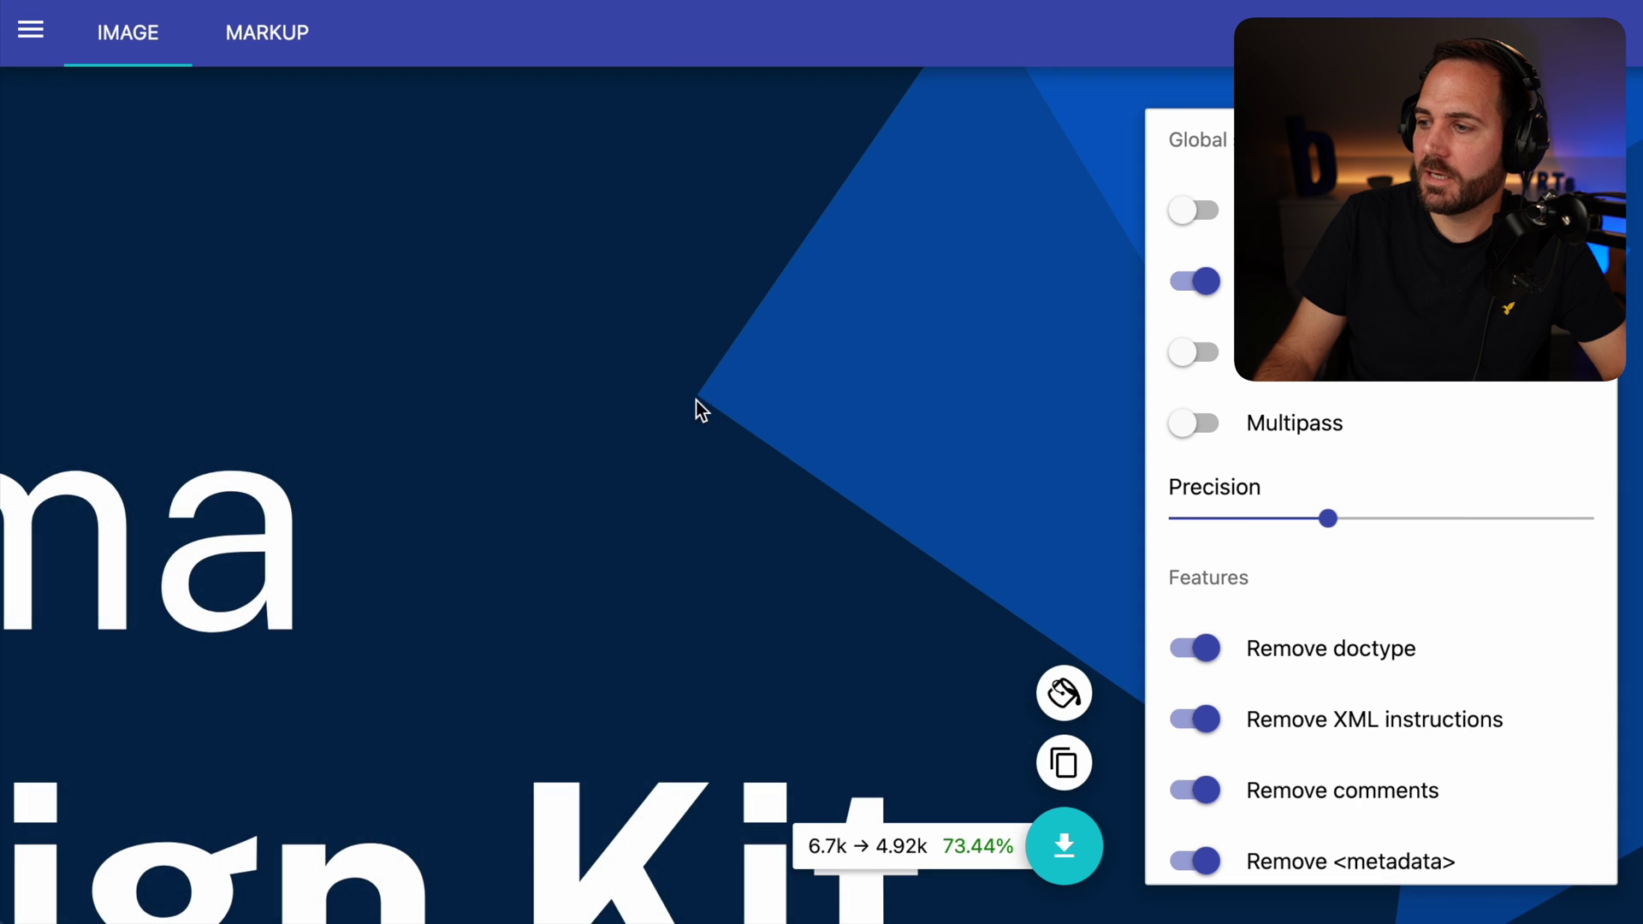
scroll(679, 438, down, 5)
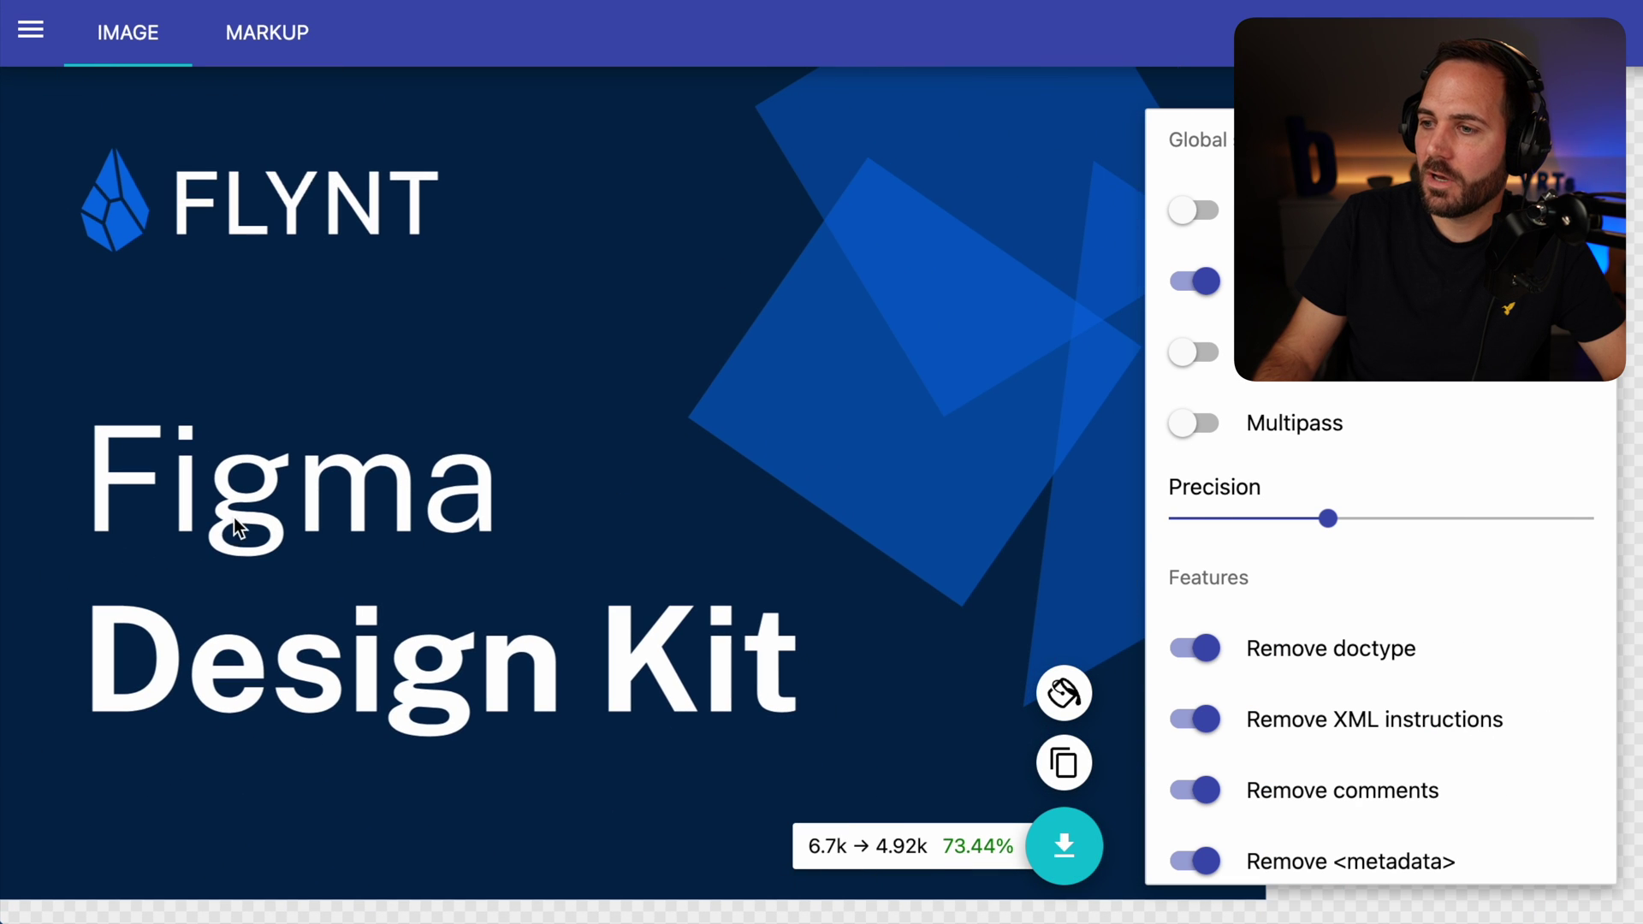
scroll(244, 516, up, 2)
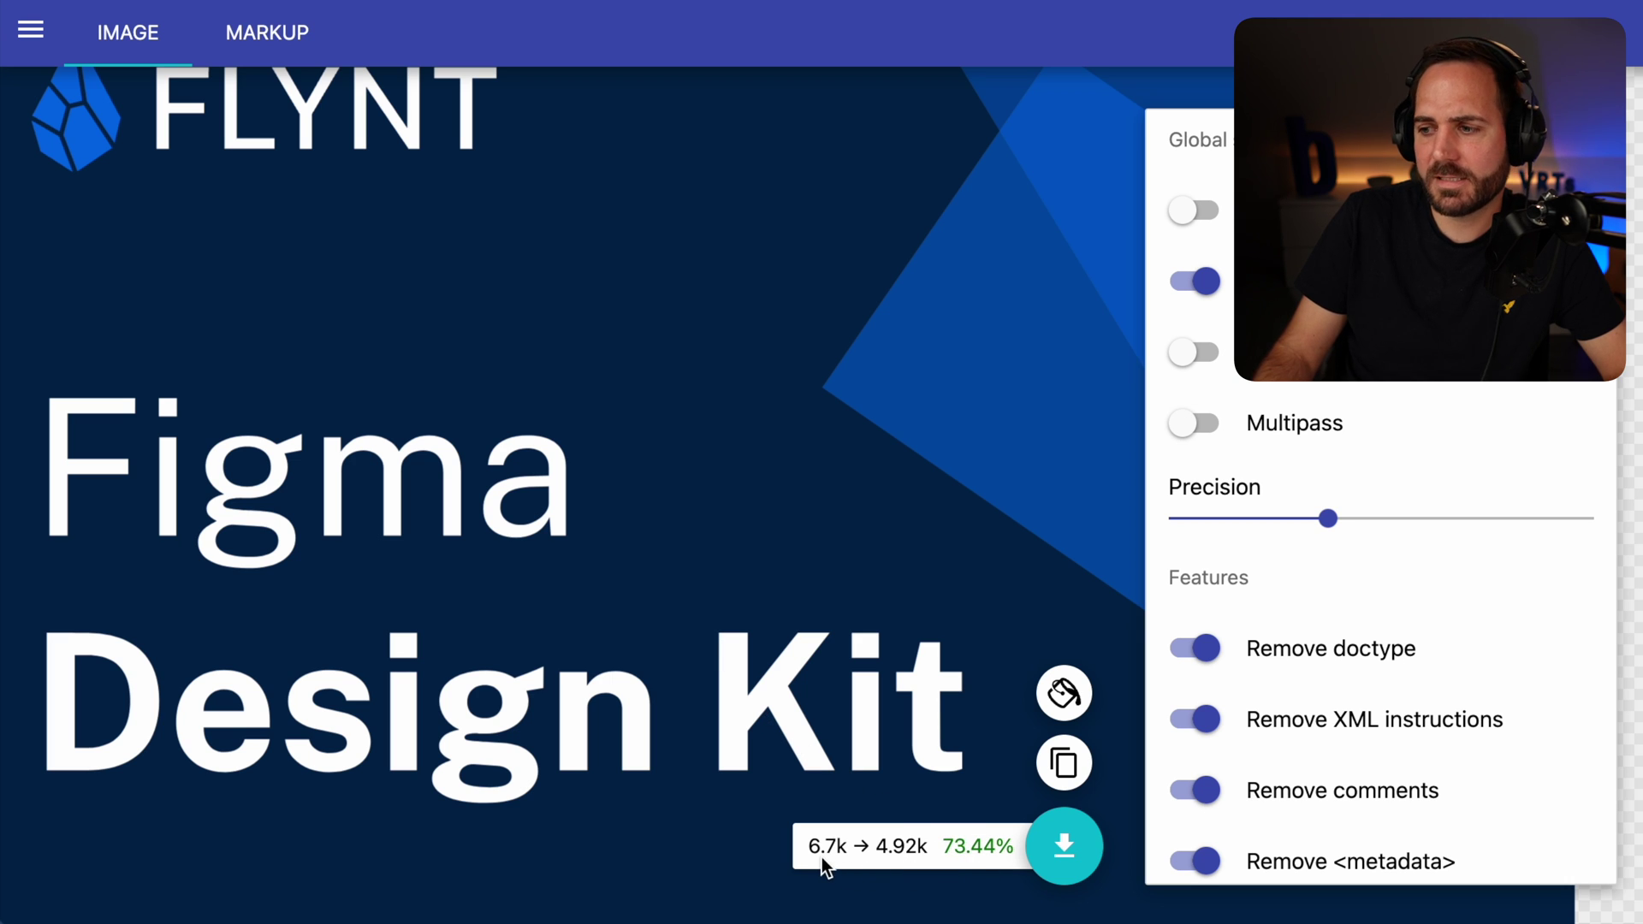
click(896, 852)
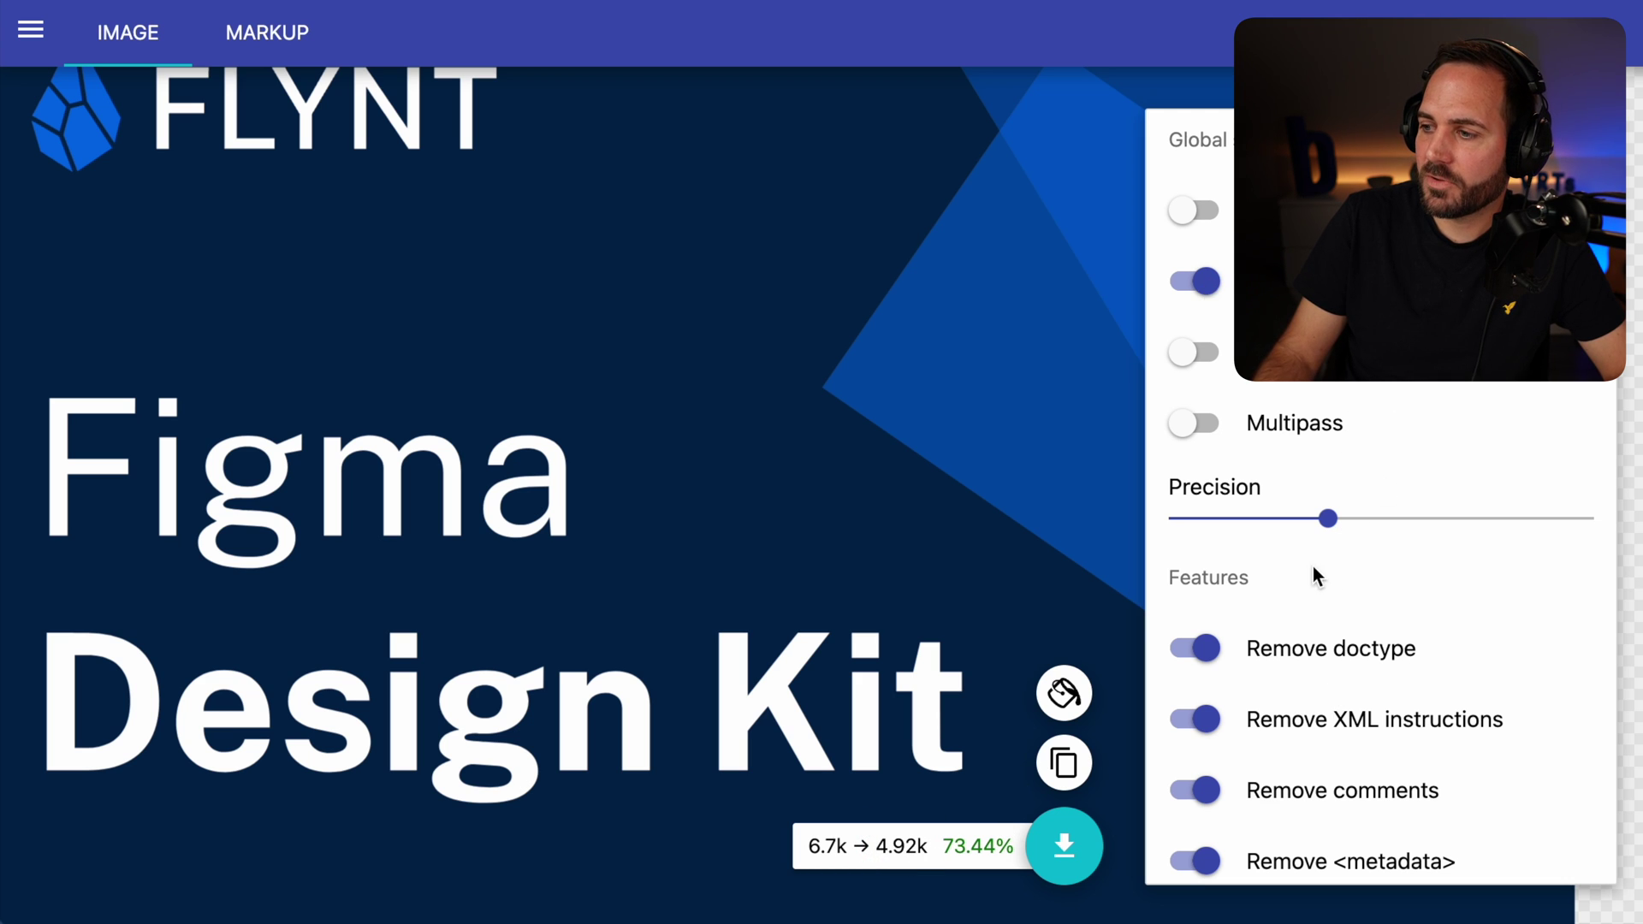
scroll(1313, 575, down, 10)
scroll(1376, 478, up, 10)
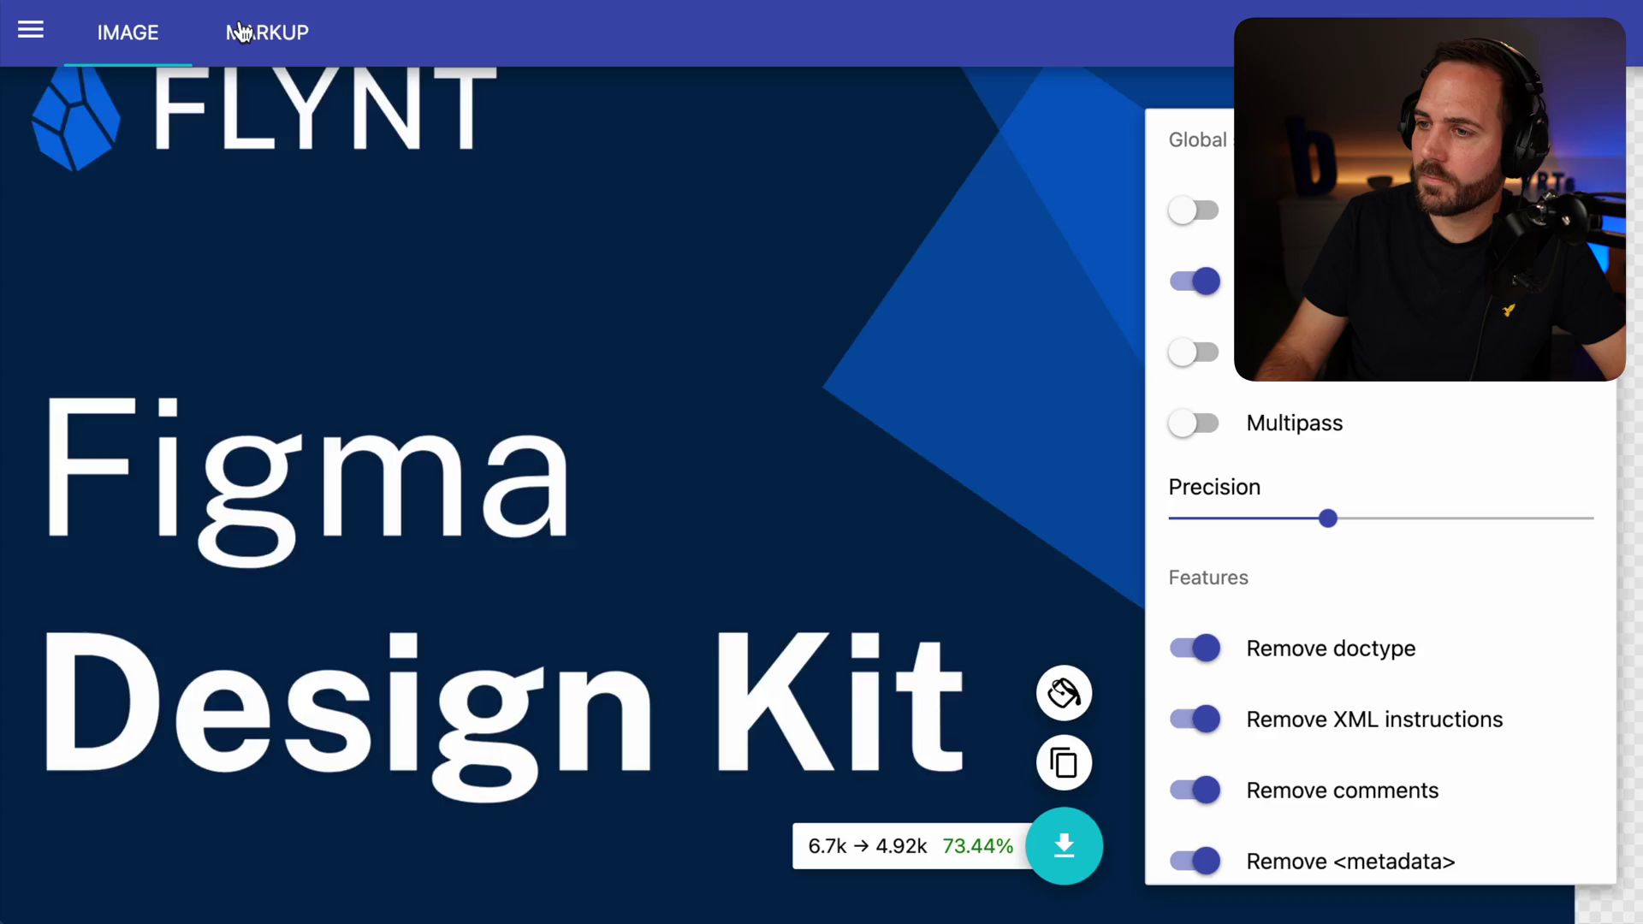
- Show the header SVG's markup and compare the optimized code with the original code
click(244, 33)
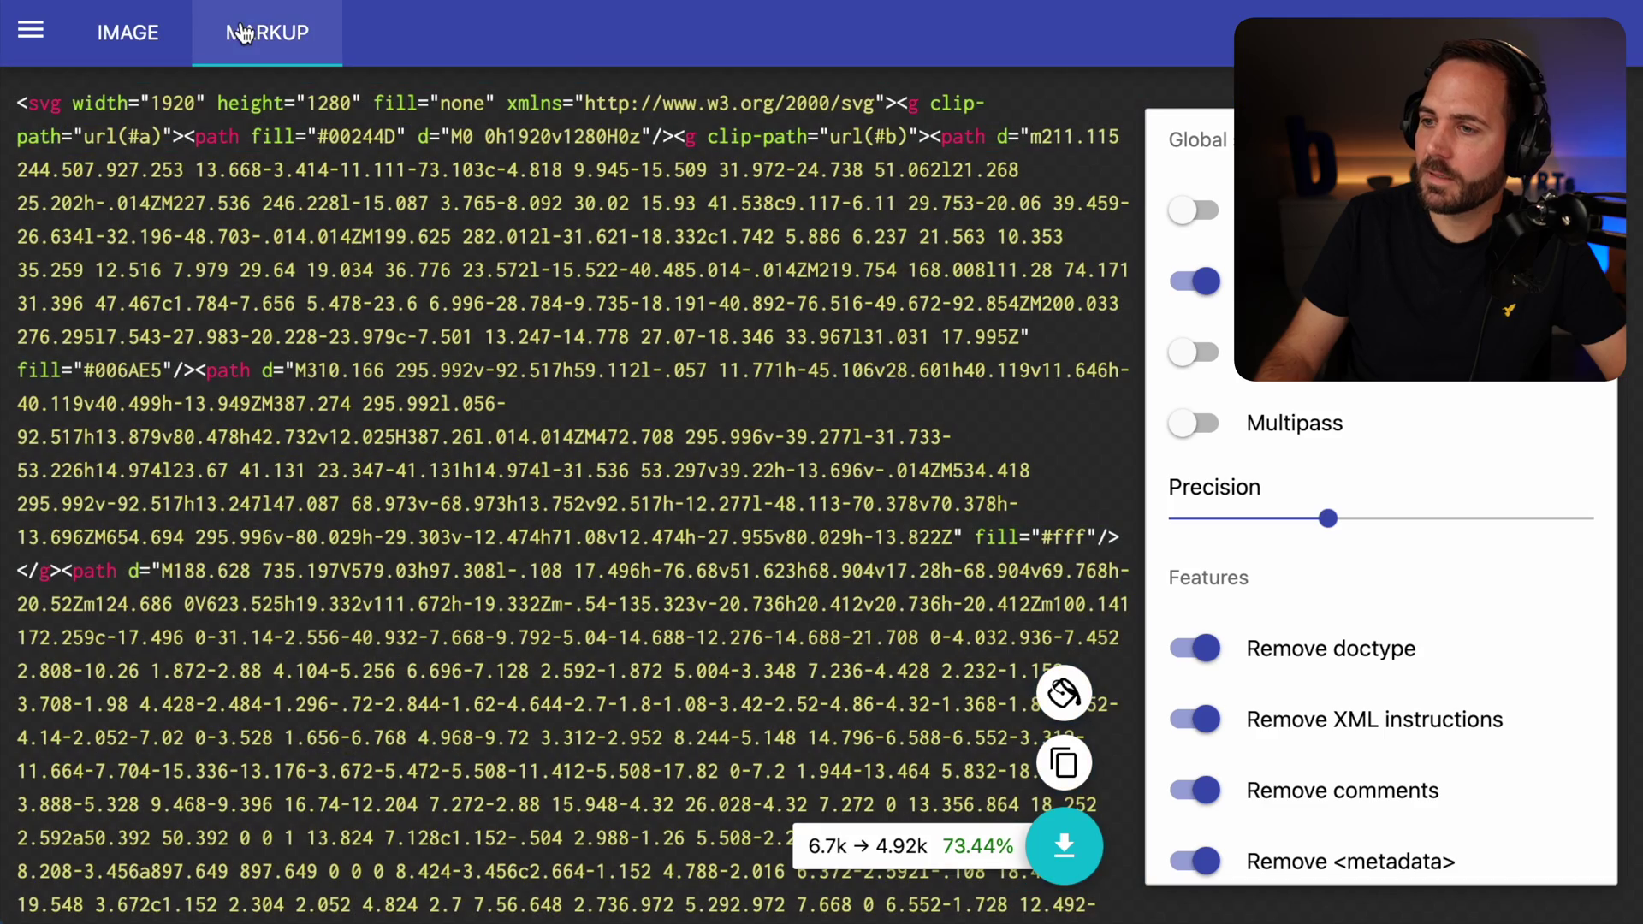
scroll(769, 336, down, 10)
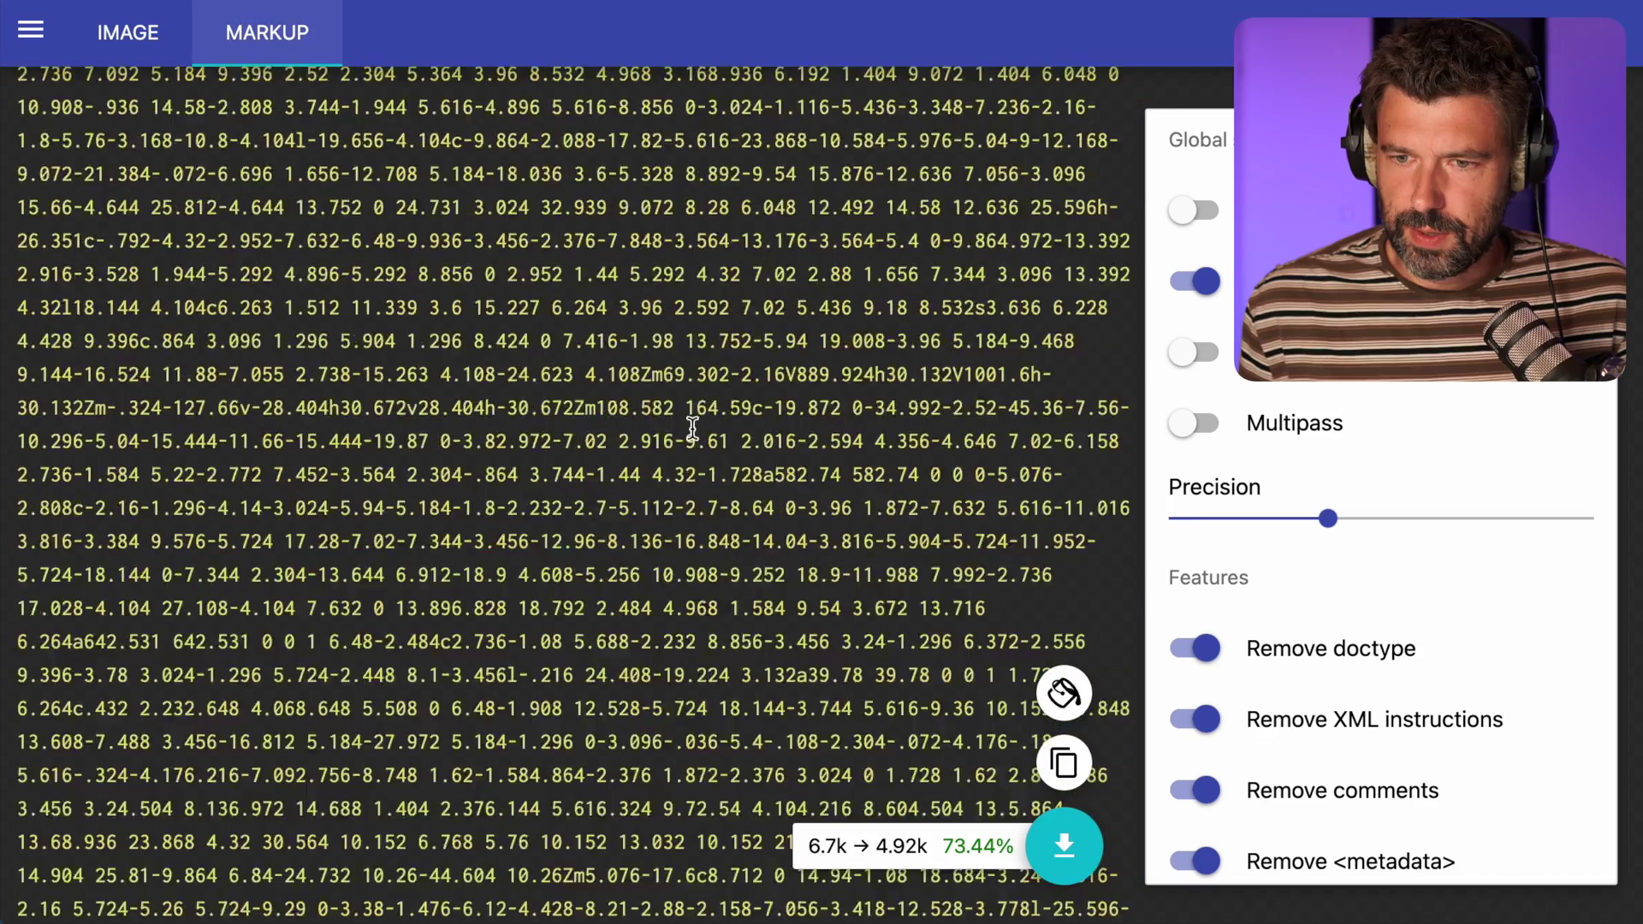
scroll(781, 458, up, 15)
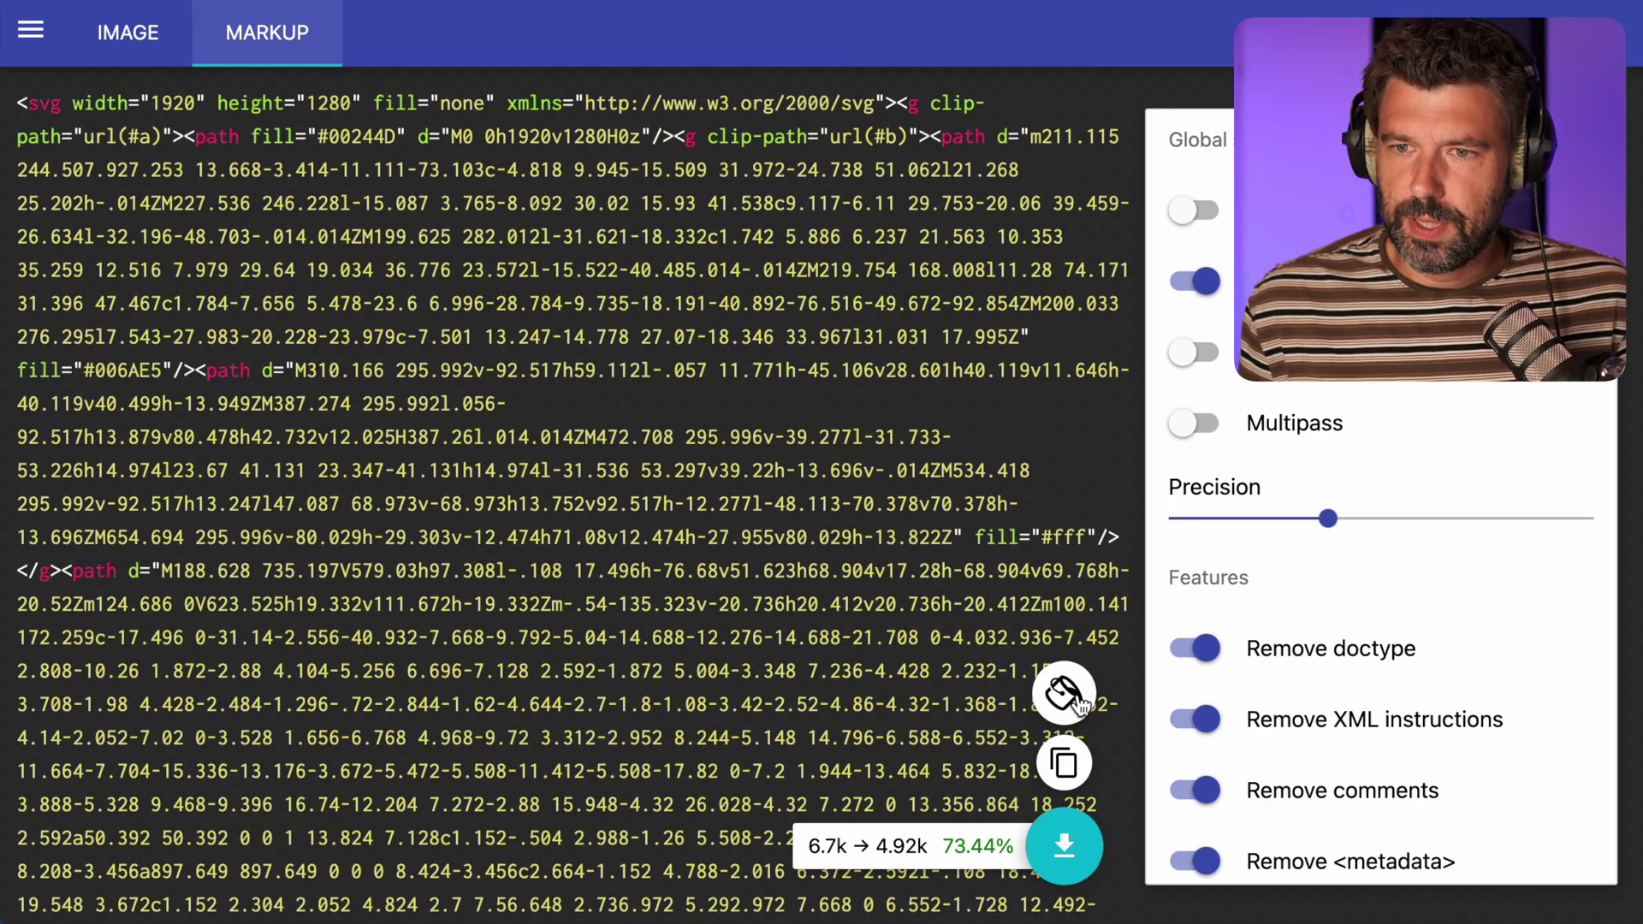
click(1198, 214)
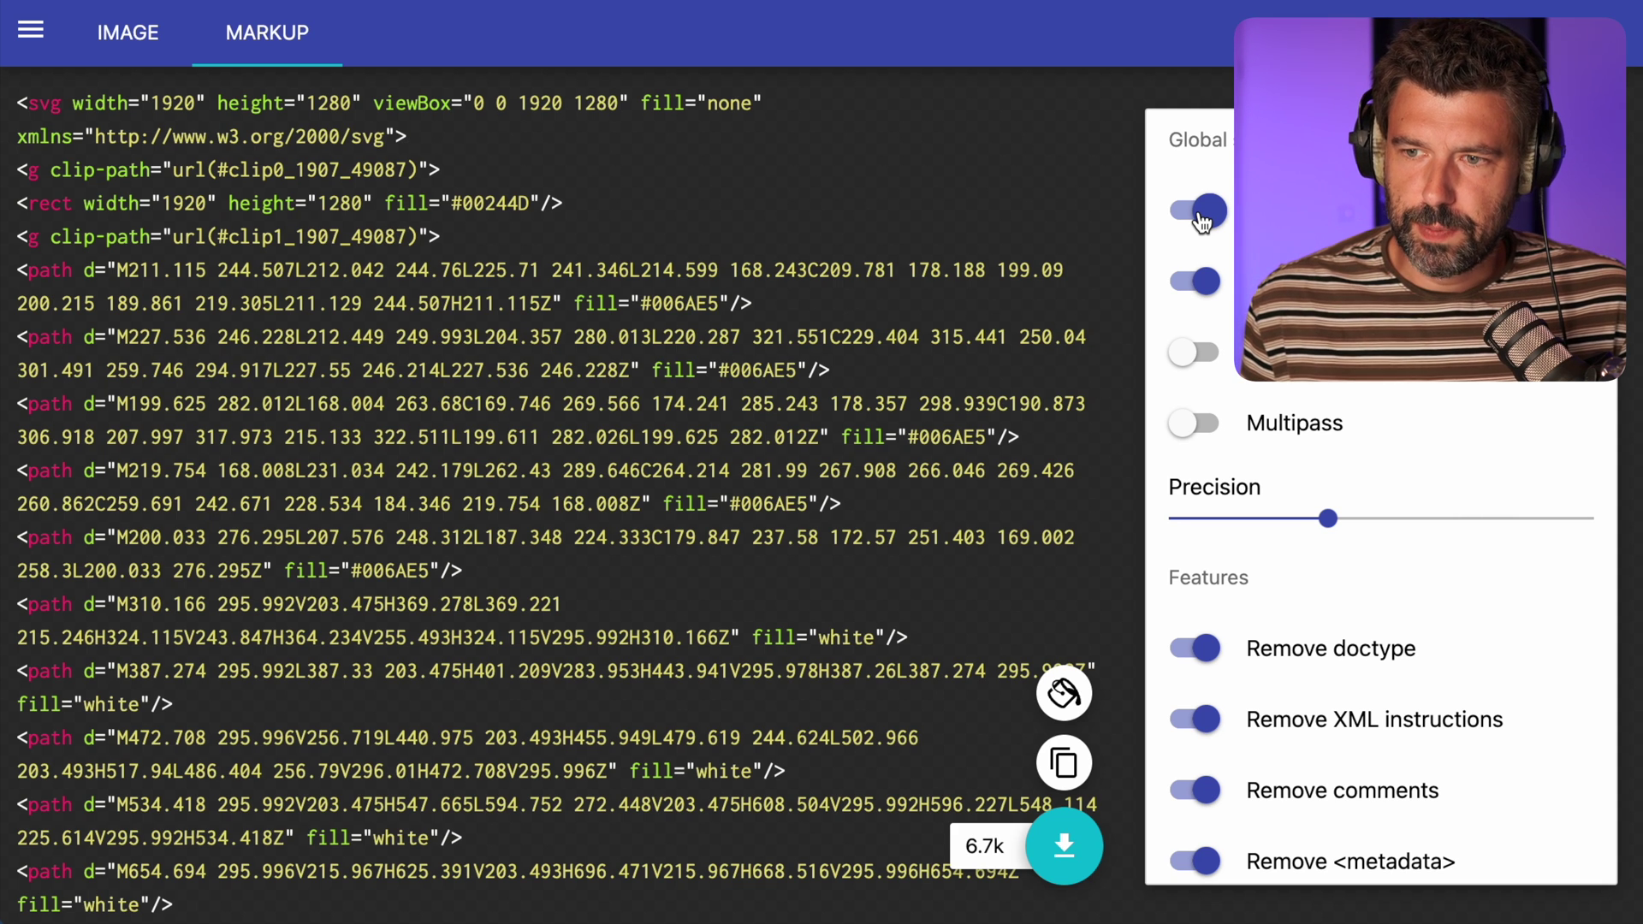
click(1202, 214)
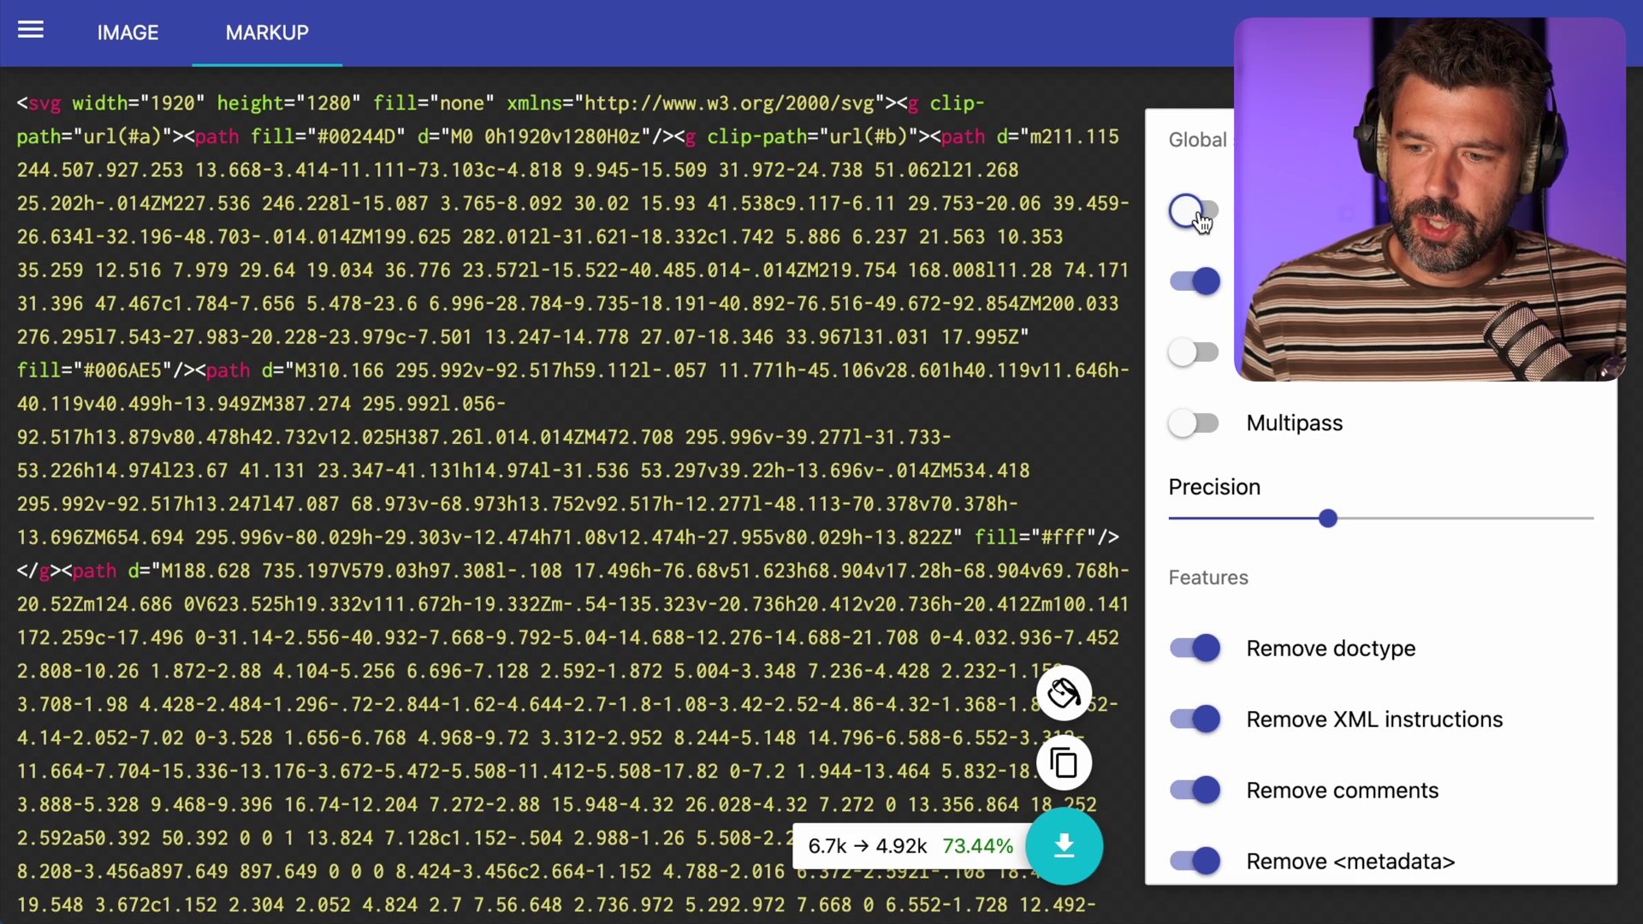
click(1198, 214)
- Look through the list of SVG optimization features, from the style and ID cleanup options to the title and description removal options
scroll(1357, 427, down, 5)
scroll(1359, 428, down, 2)
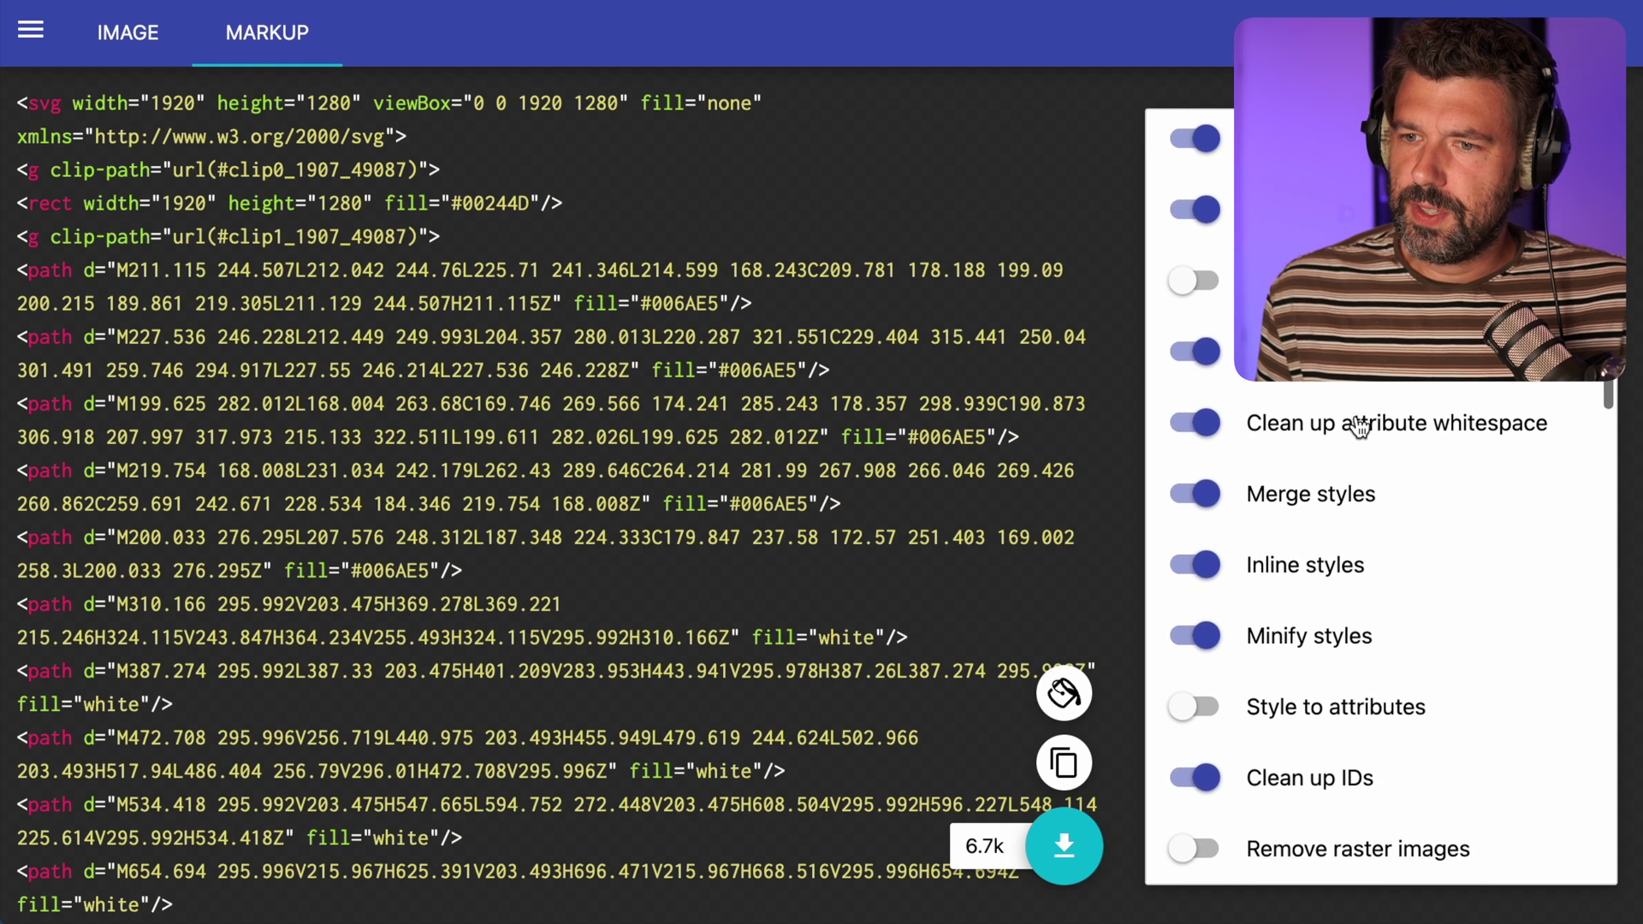
scroll(1359, 428, down, 5)
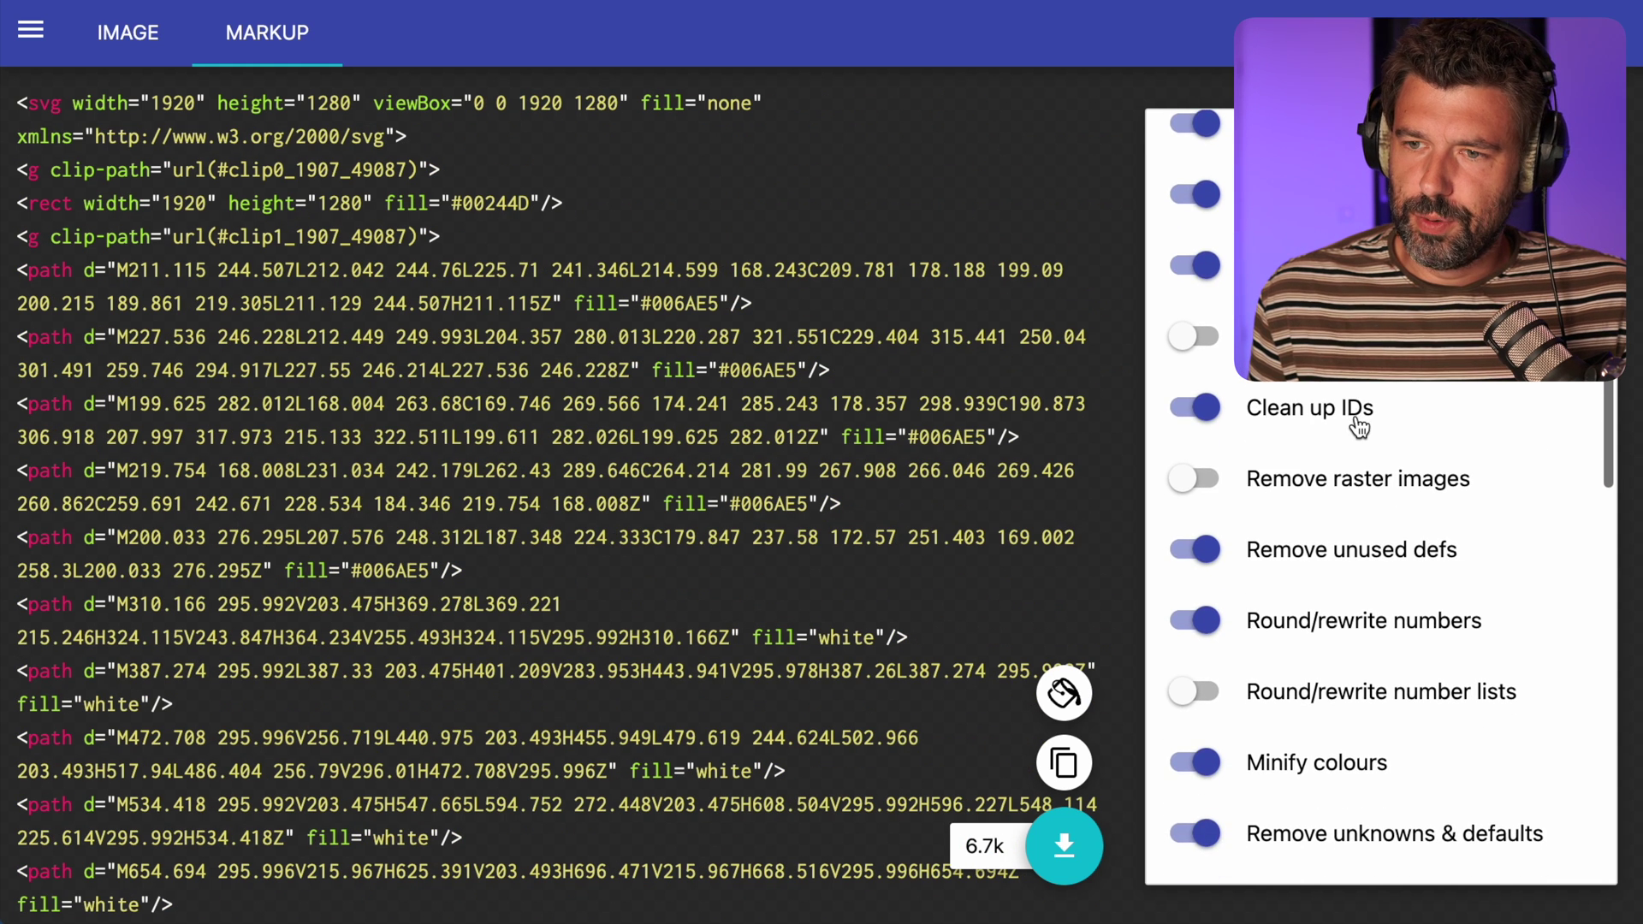
scroll(1359, 428, down, 5)
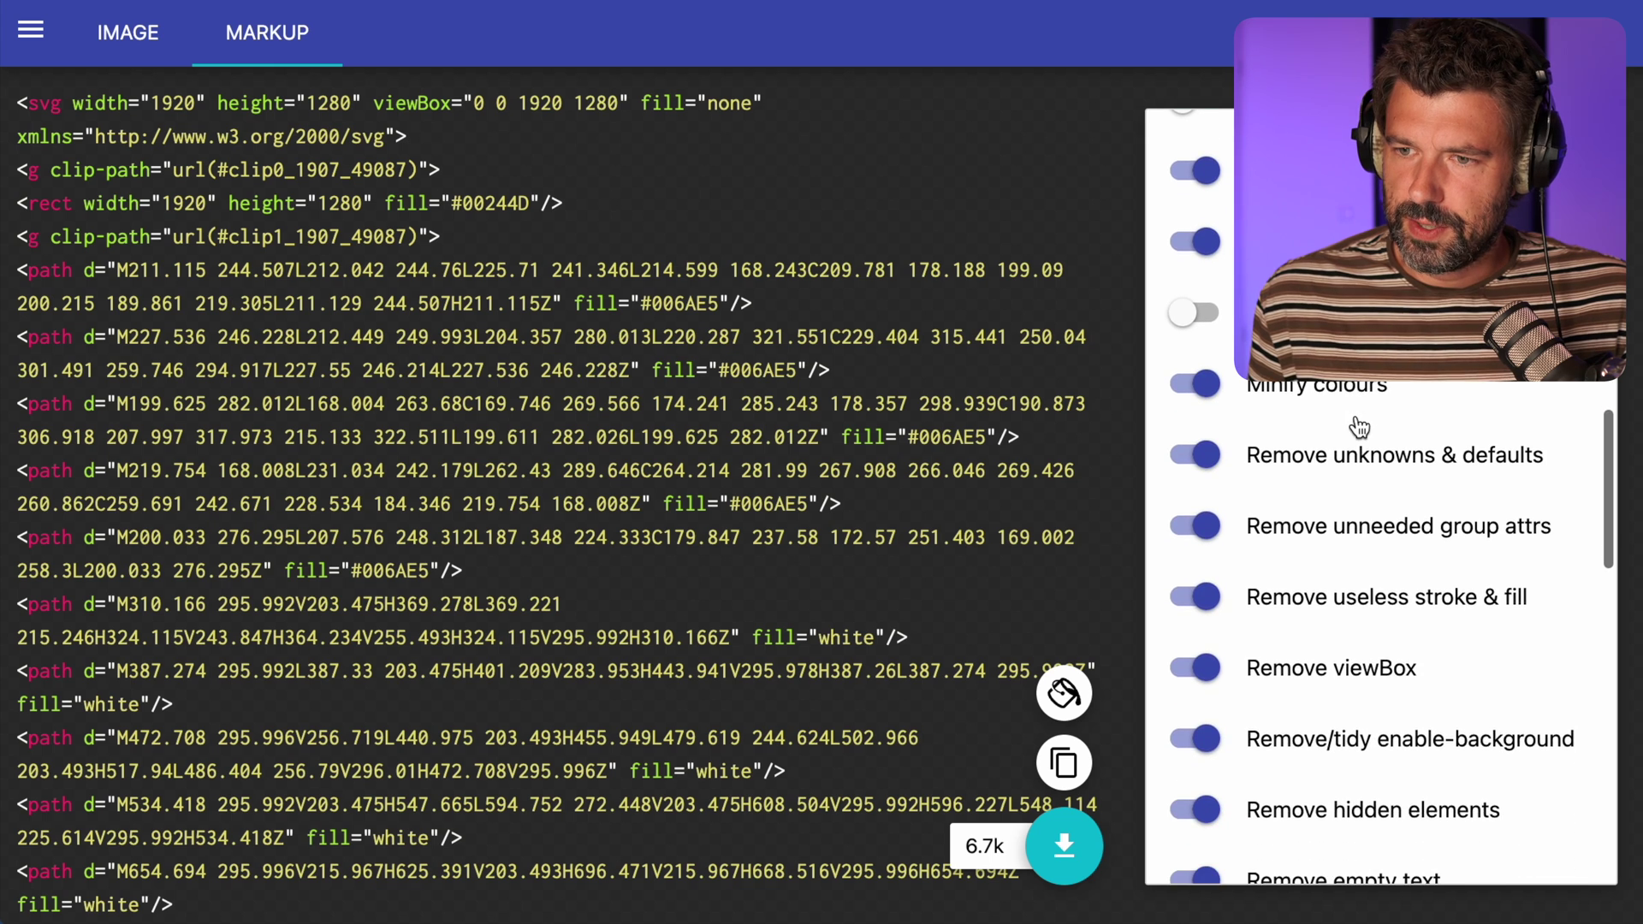
scroll(1359, 428, down, 10)
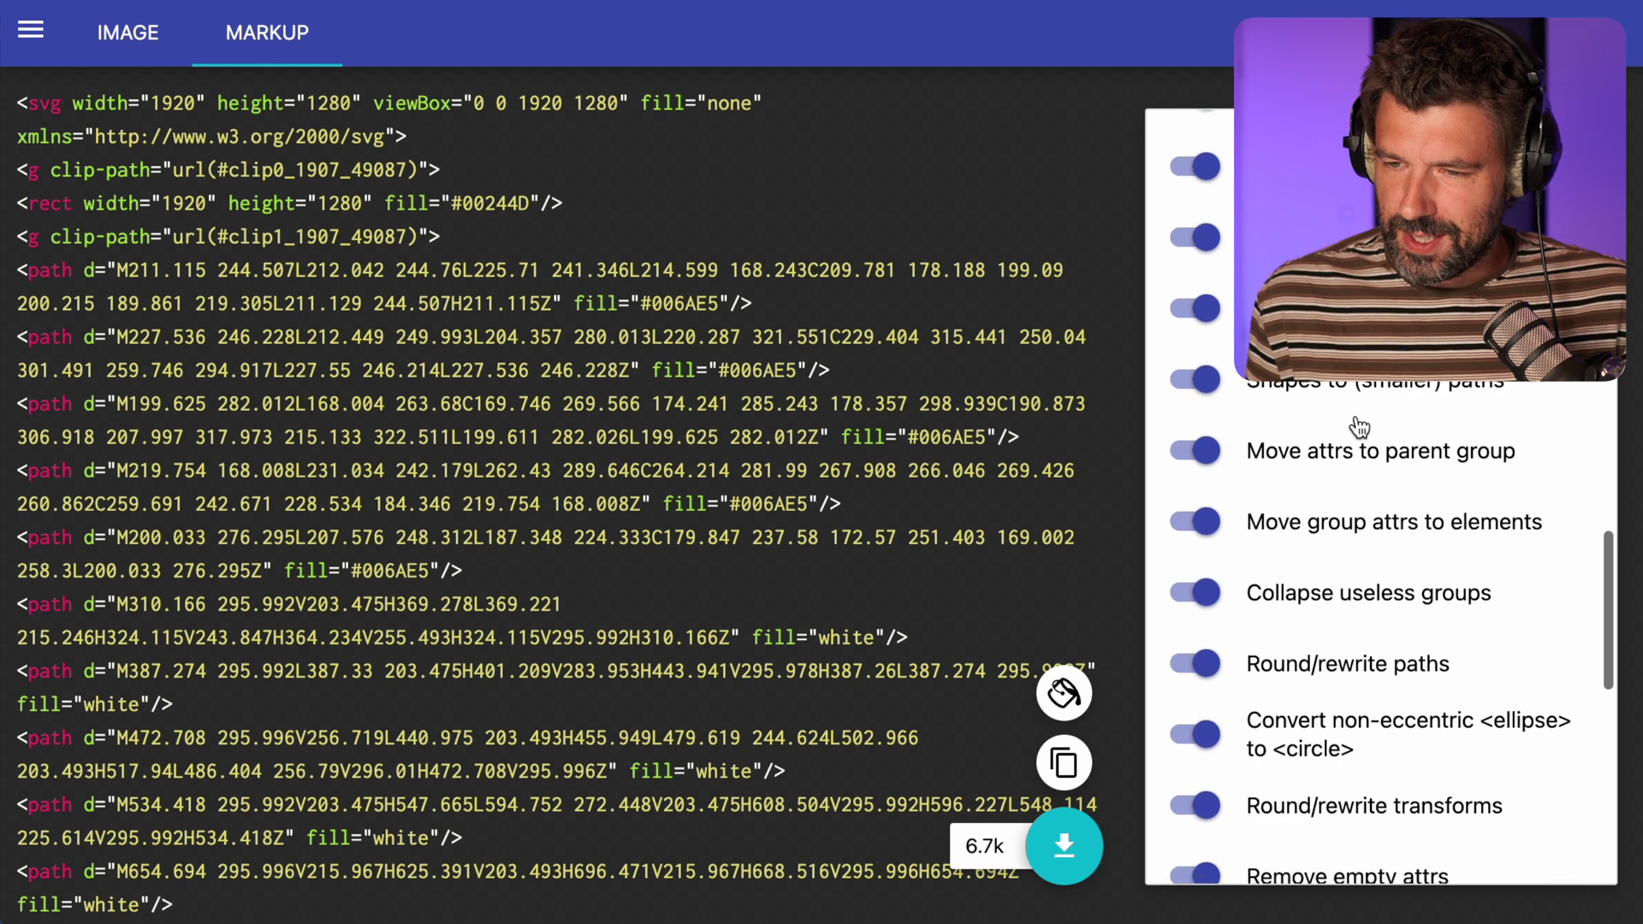
scroll(1359, 428, down, 7)
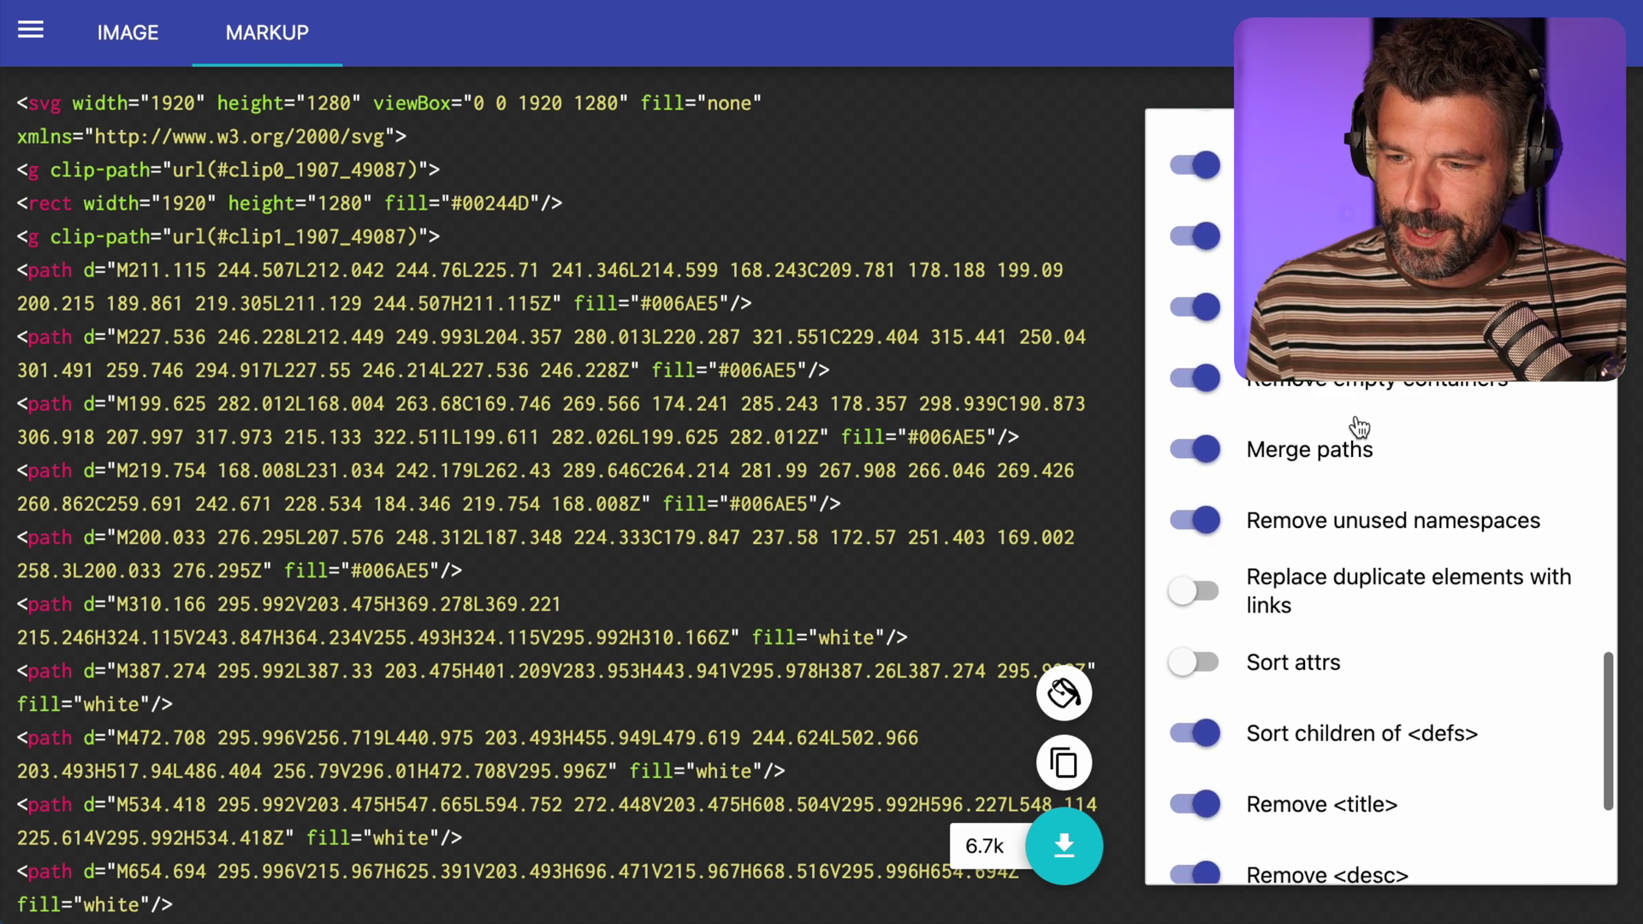
scroll(1359, 428, down, 3)
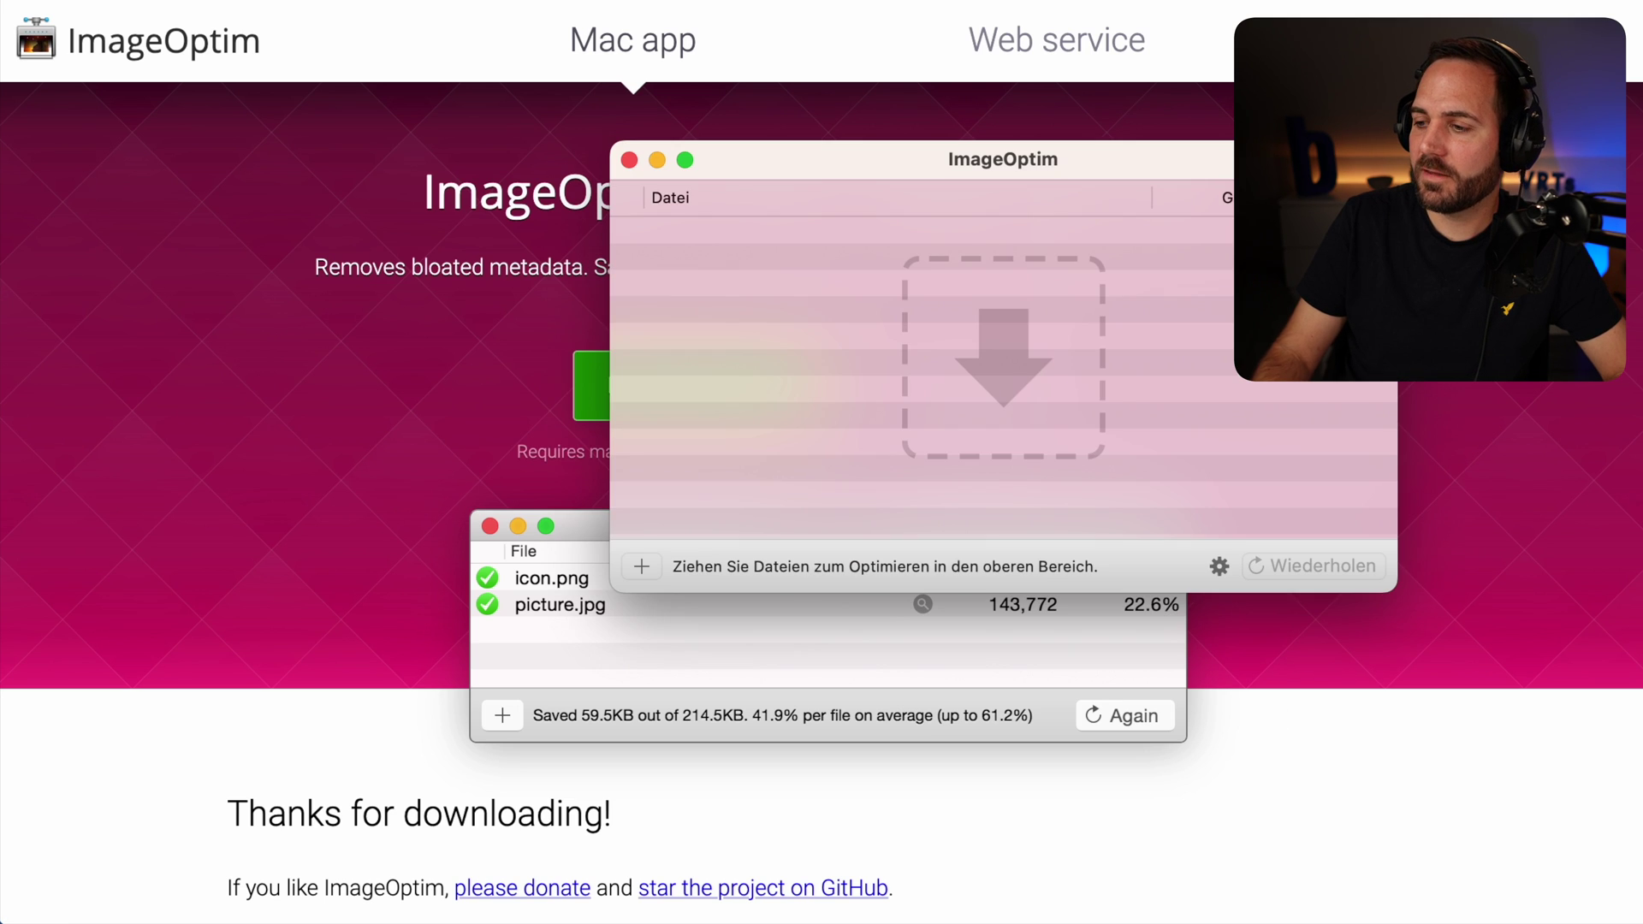
- Optimize all files in the JPG, PNG and SVG folders with ImageOptim and move its window so the results are readable
key(super+Tab)
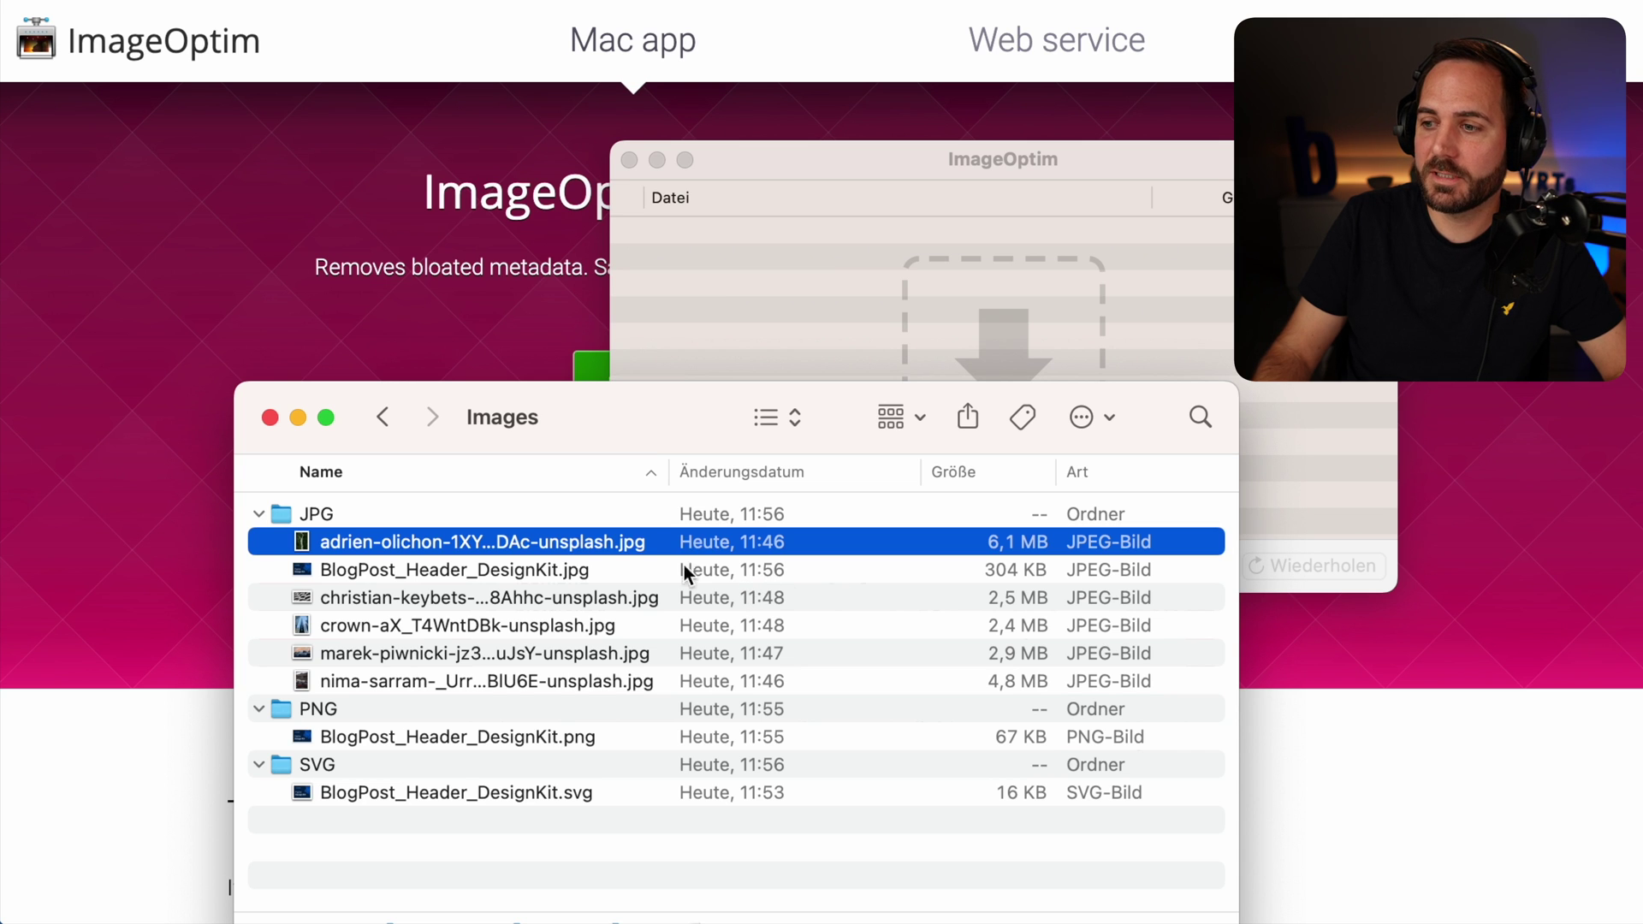
click(511, 514)
key(super+a)
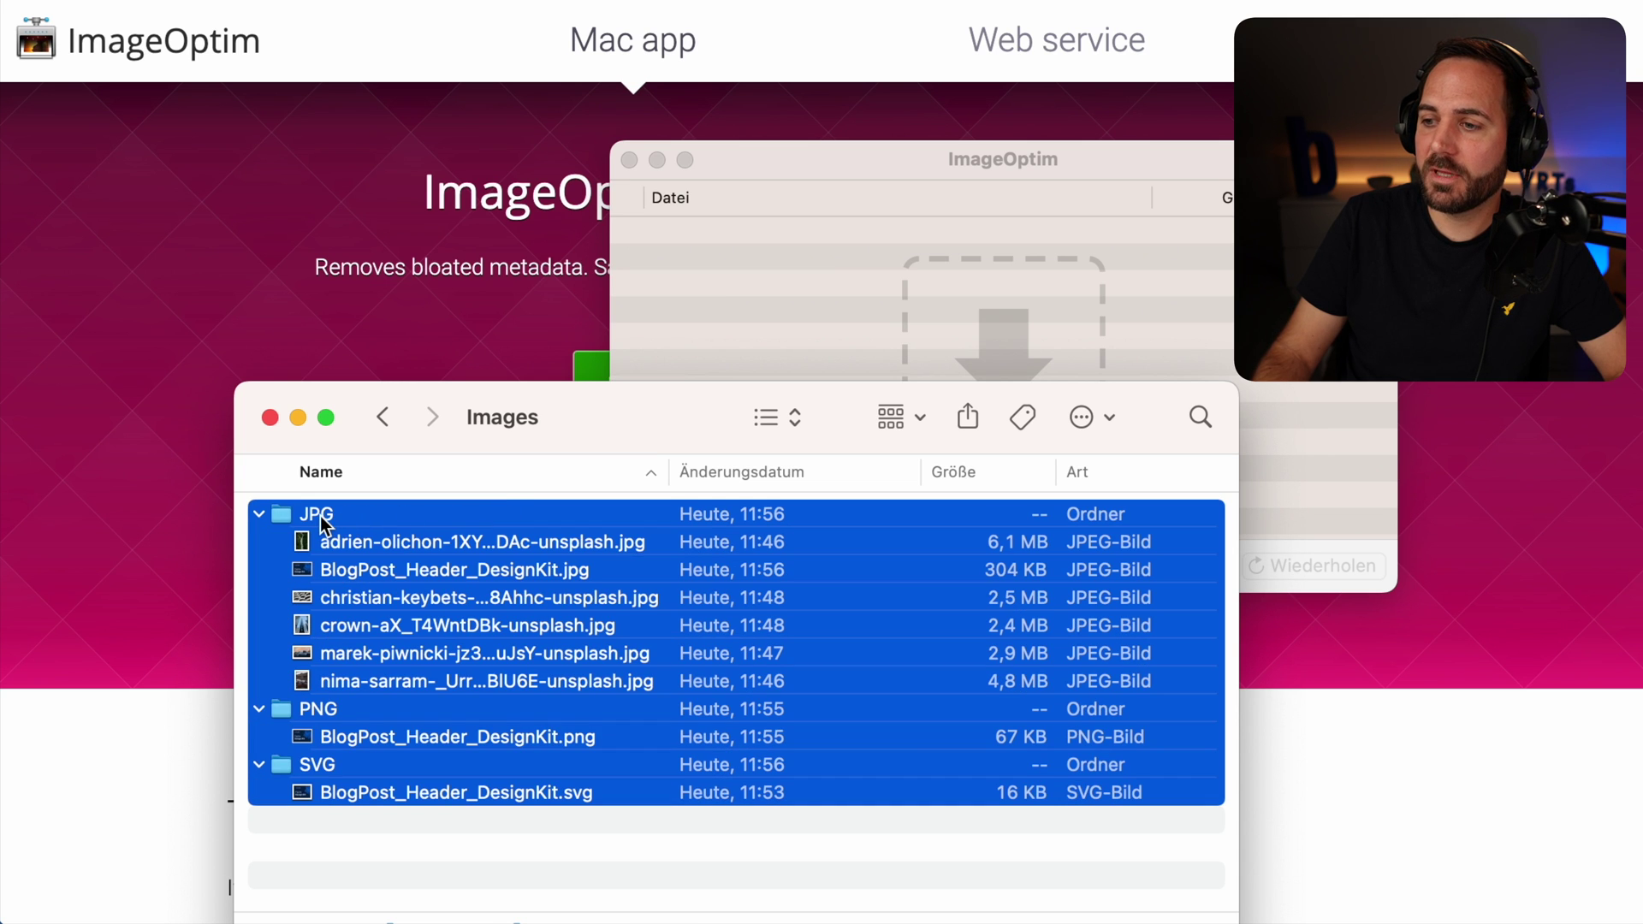
drag(313, 513, 821, 256)
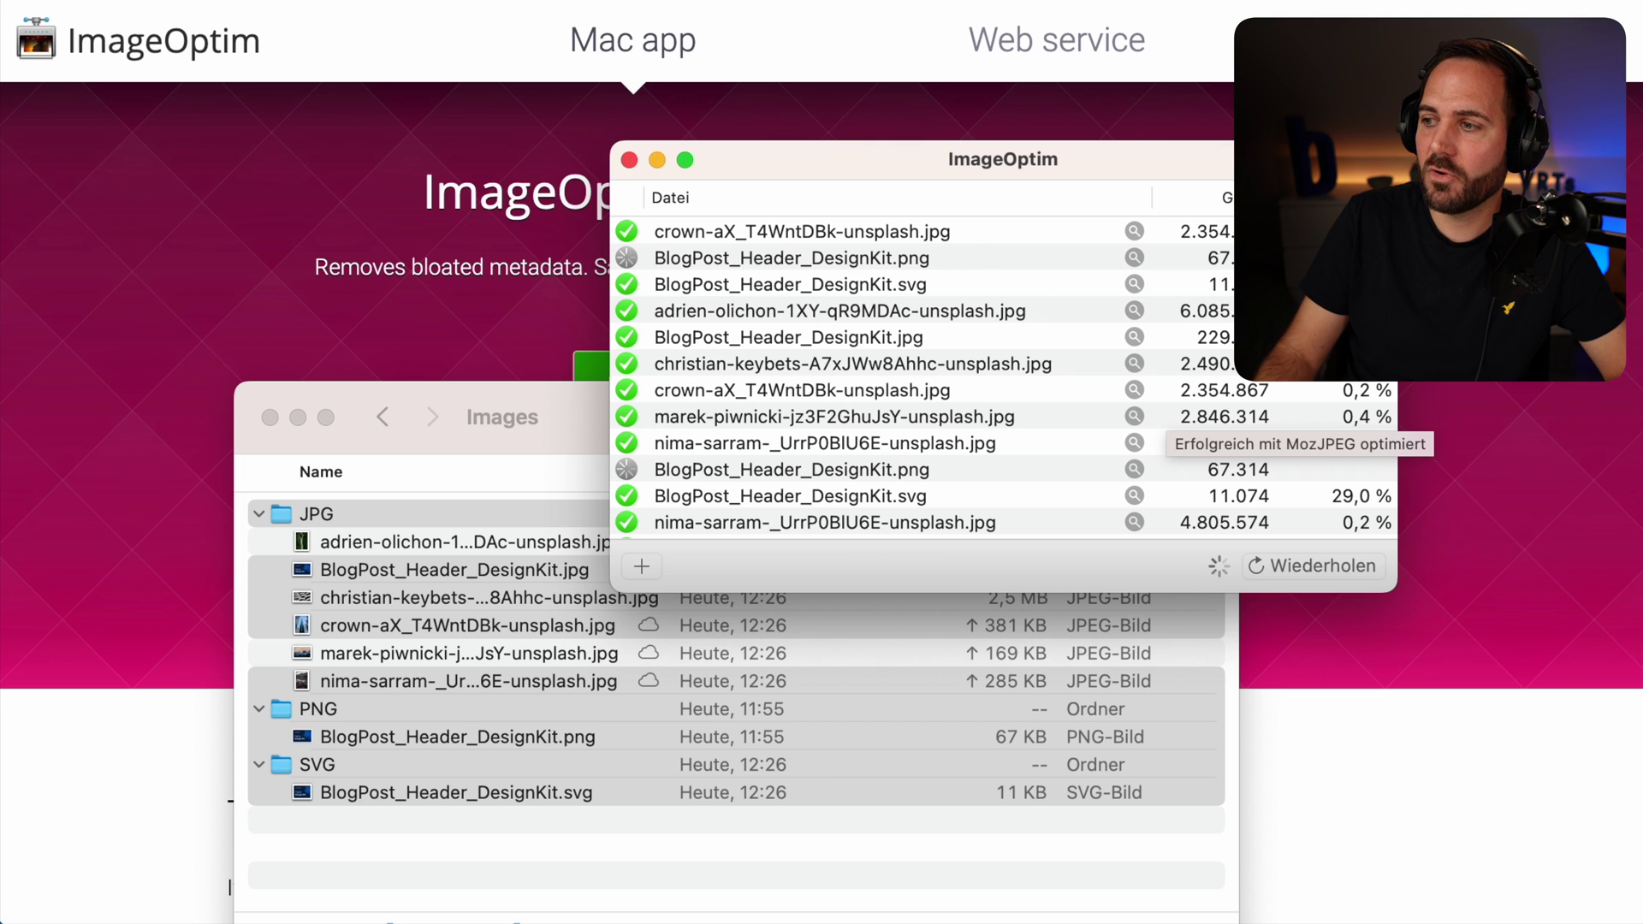
drag(1340, 161, 1220, 113)
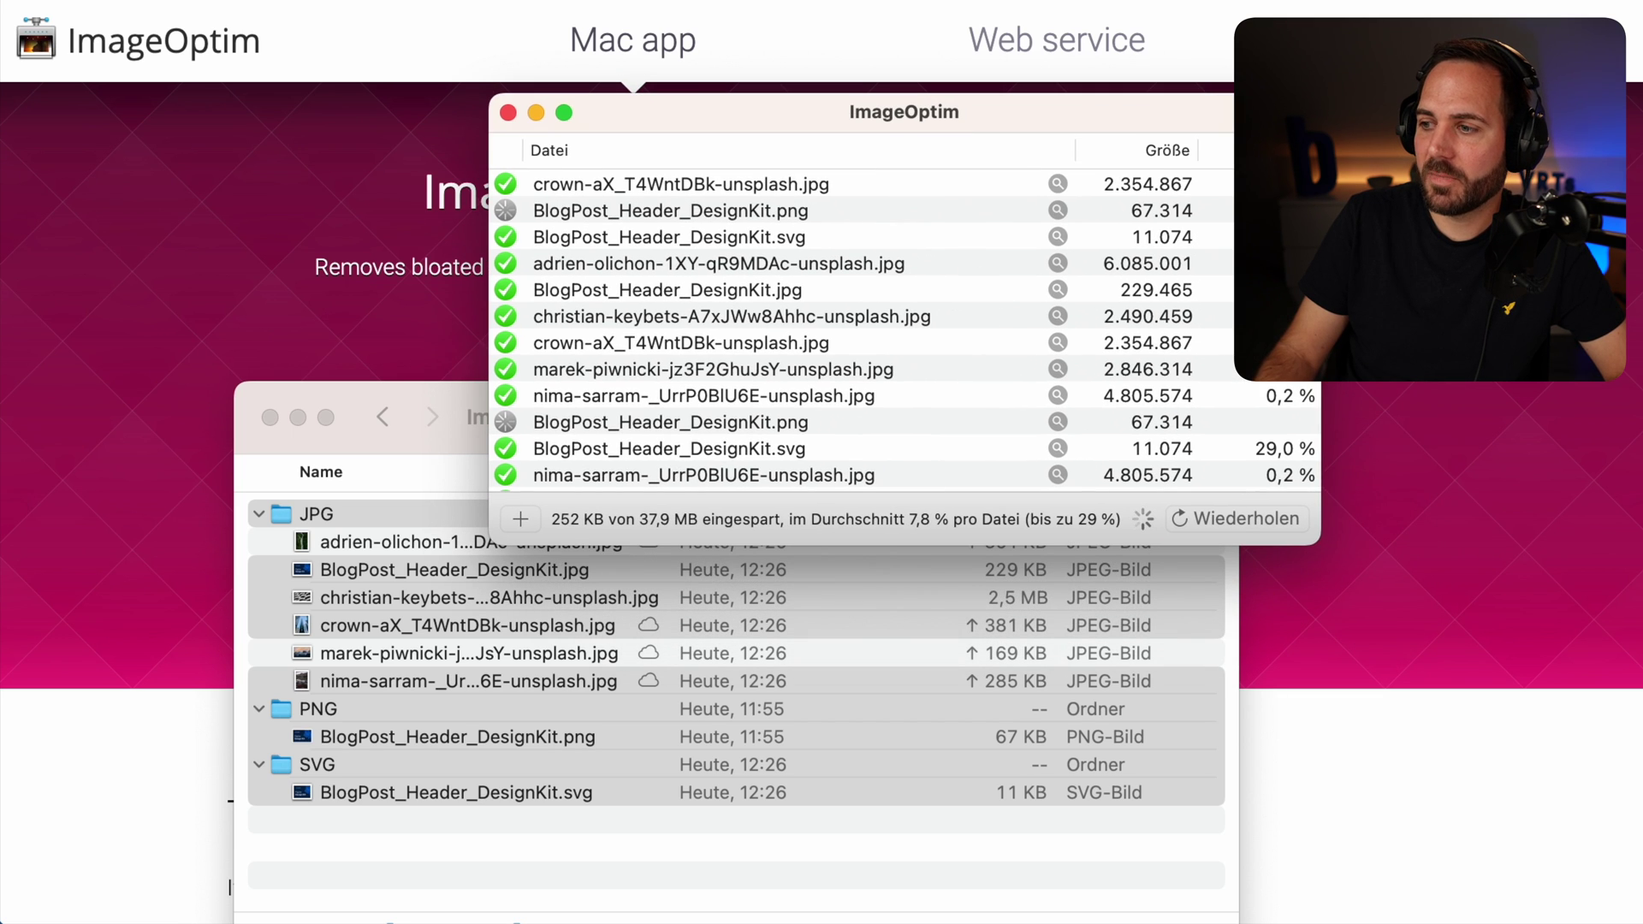